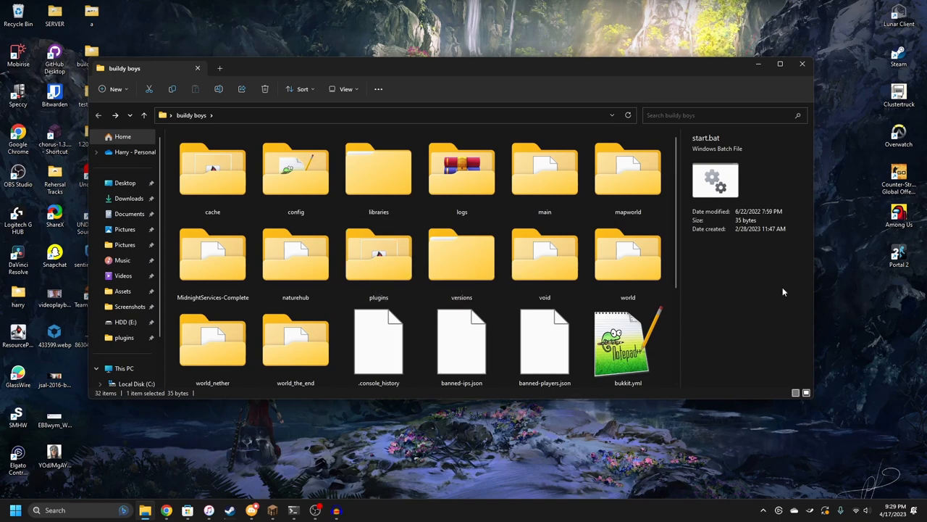
Open settings.yml from the plugins > GrantX folder in Notepad++
{"action": "double_click", "coordinate": [392, 253]}
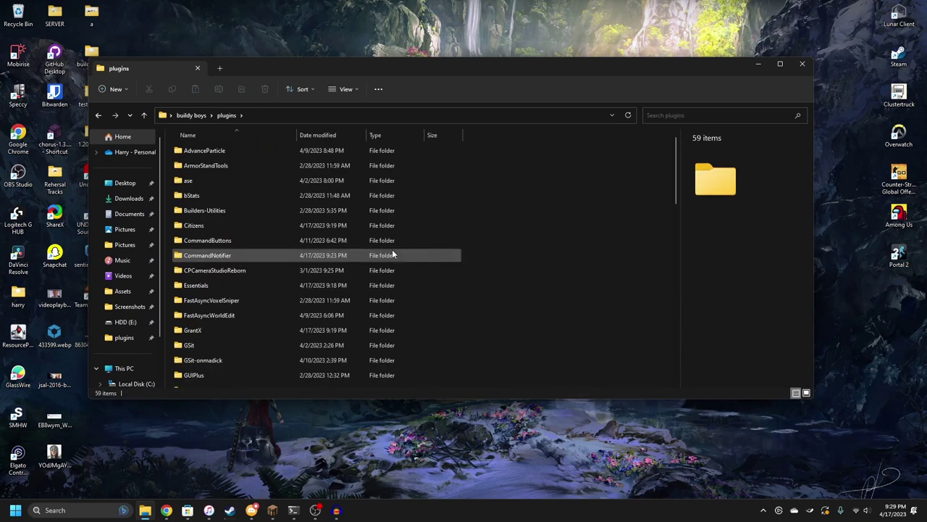
{"action": "left_click", "coordinate": [205, 334]}
{"action": "double_click", "coordinate": [205, 334]}
{"action": "left_click", "coordinate": [224, 181]}
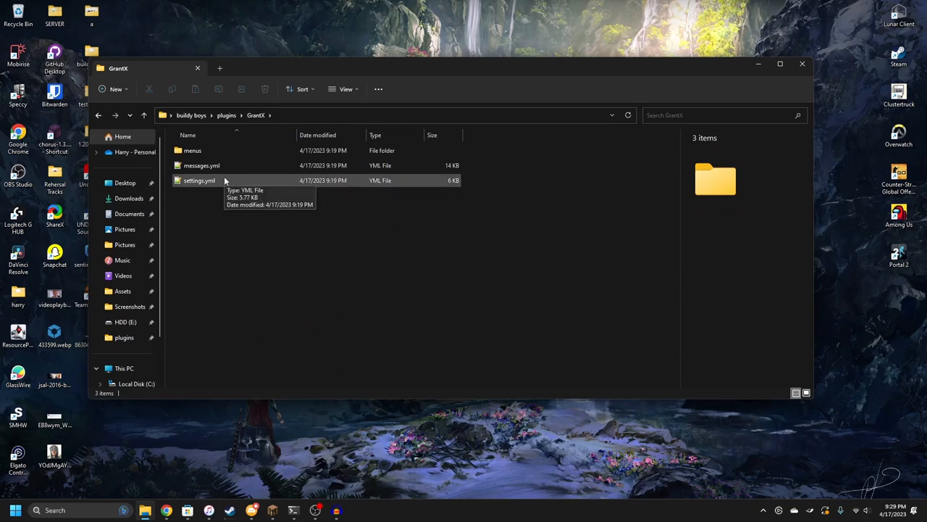
{"action": "double_click", "coordinate": [225, 180]}
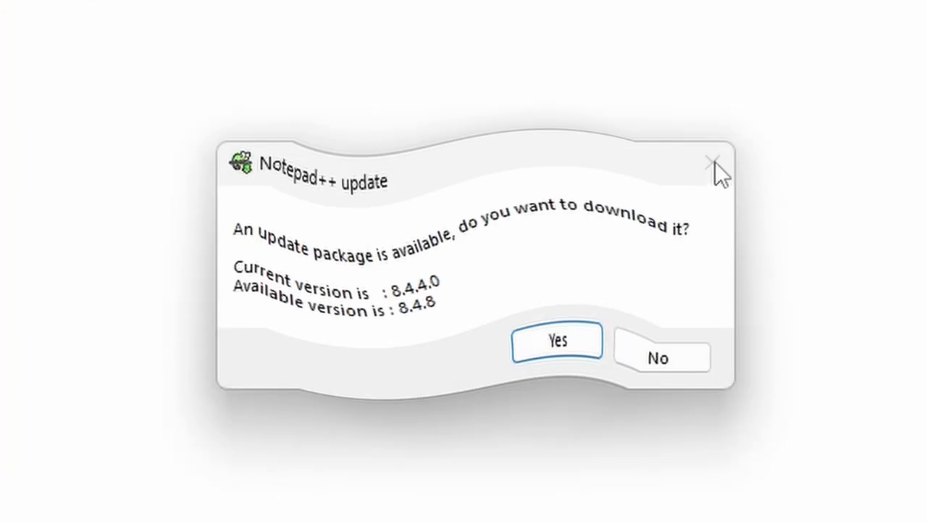
{"action": "left_click", "coordinate": [716, 162]}
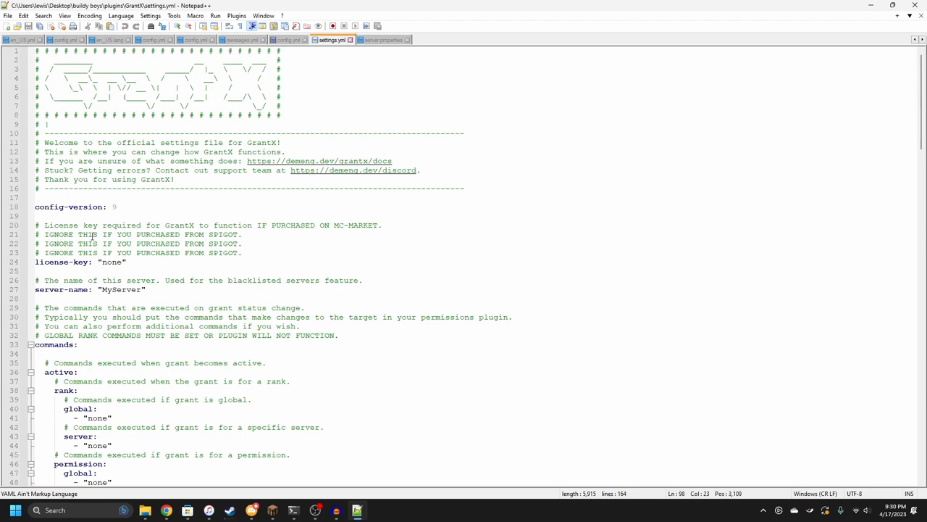
{"action": "scroll", "coordinate": [95, 232], "scroll_direction": "up", "scroll_amount": 5}
{"action": "left_click_drag", "start_coordinate": [169, 196], "coordinate": [41, 196]}
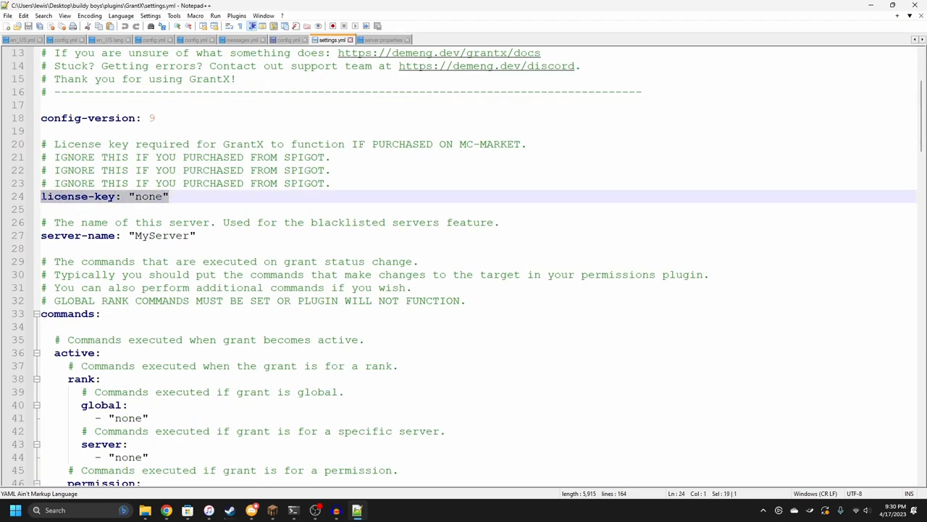
{"action": "left_click", "coordinate": [263, 192]}
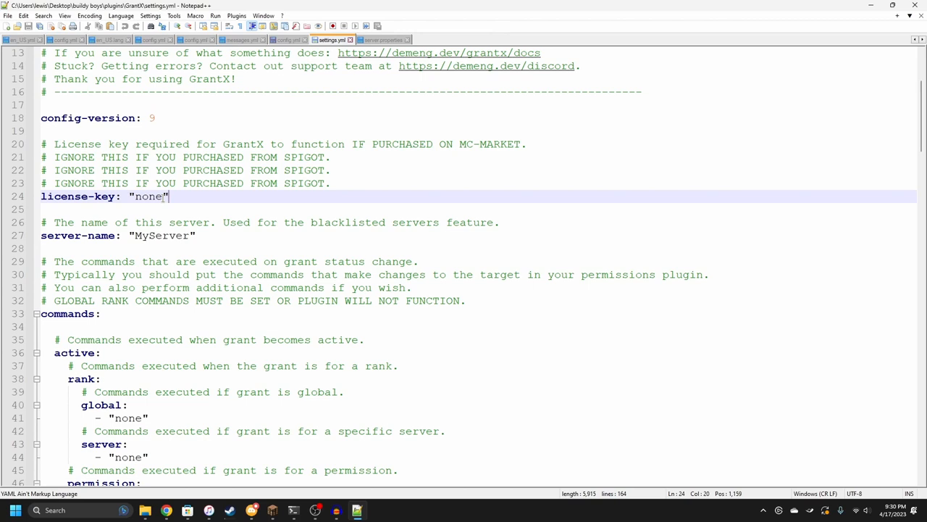
{"action": "left_click_drag", "start_coordinate": [163, 196], "coordinate": [135, 196]}
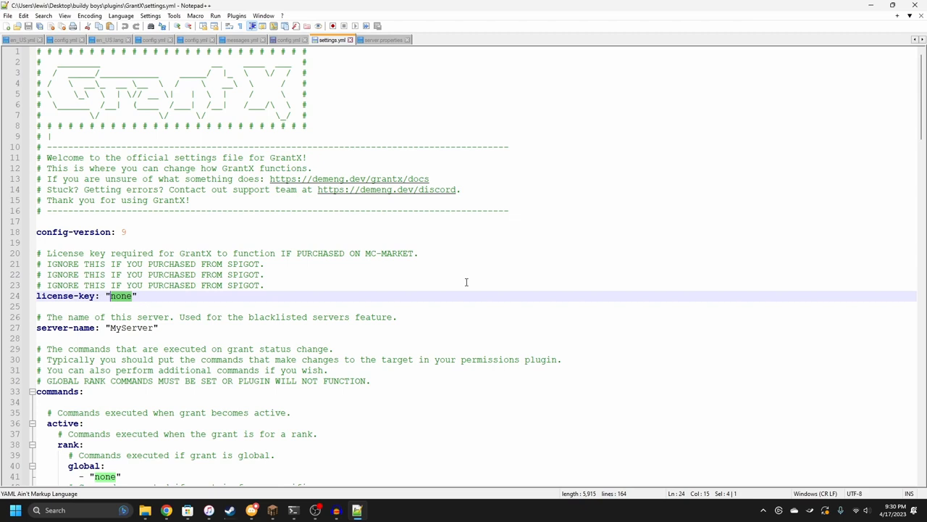
{"action": "scroll", "coordinate": [449, 276], "scroll_direction": "down", "scroll_amount": 3}
{"action": "scroll", "coordinate": [379, 275], "scroll_direction": "down", "scroll_amount": 3}
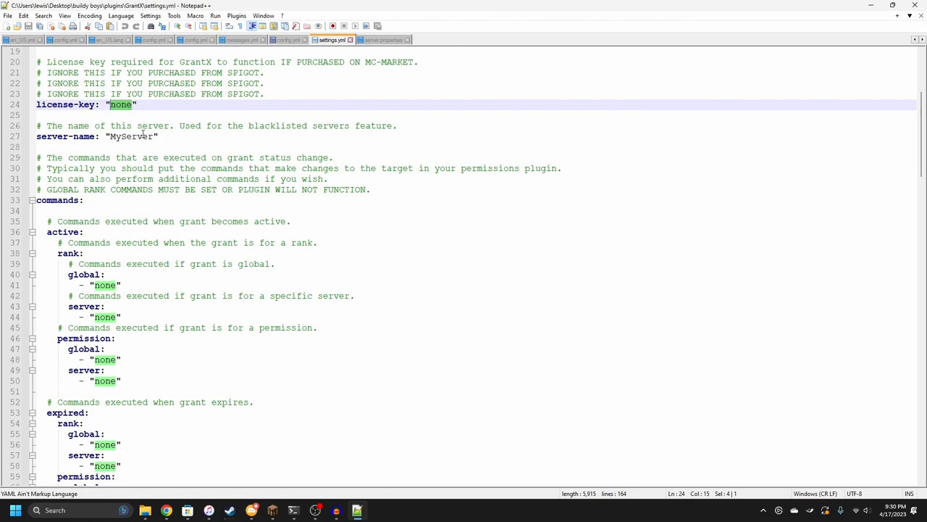
{"action": "scroll", "coordinate": [143, 131], "scroll_direction": "down", "scroll_amount": 2}
{"action": "scroll", "coordinate": [163, 188], "scroll_direction": "down", "scroll_amount": 1}
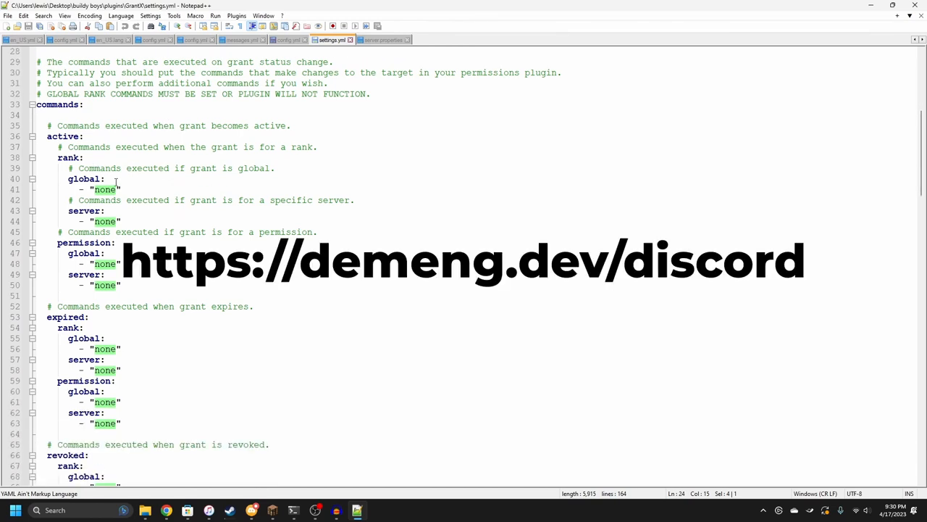
Select the whole commands section (lines 33–76) of settings.yml
{"action": "left_click", "coordinate": [36, 104]}
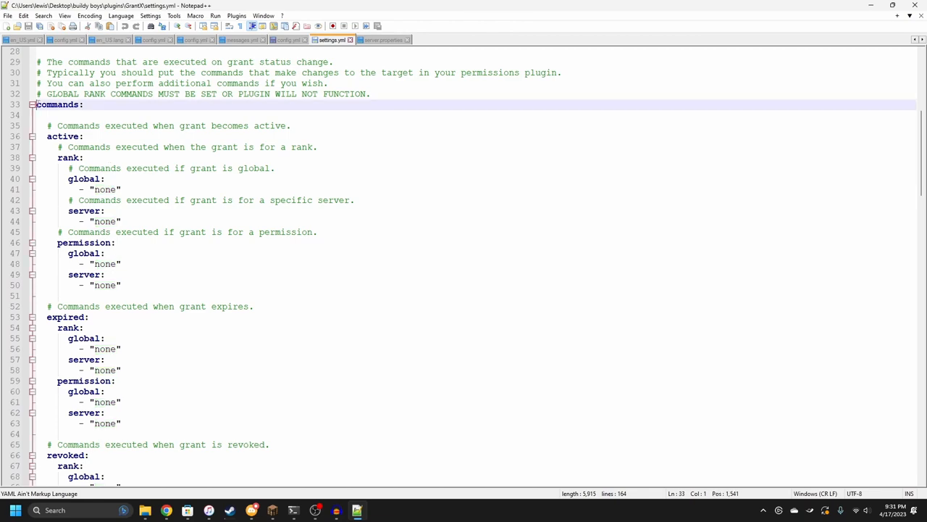
{"action": "mouse_move", "coordinate": [36, 104]}
{"action": "left_mouse_down"}
{"action": "mouse_move", "coordinate": [252, 212]}
{"action": "mouse_move", "coordinate": [249, 271]}
{"action": "left_mouse_up"}
{"action": "left_click", "coordinate": [249, 271]}
{"action": "scroll", "coordinate": [249, 271], "scroll_direction": "up", "scroll_amount": 5}
{"action": "left_click", "coordinate": [36, 168]}
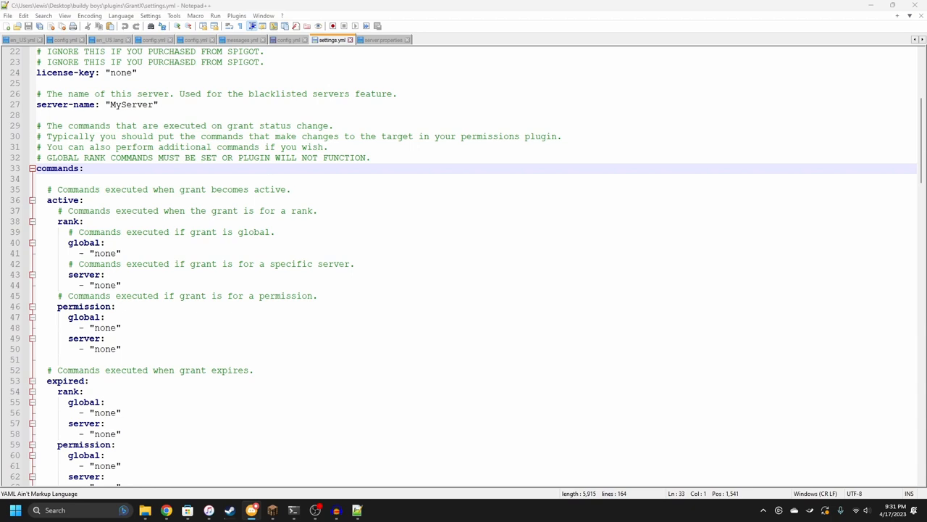
{"action": "scroll", "coordinate": [337, 145], "scroll_direction": "down", "scroll_amount": 3}
{"action": "scroll", "coordinate": [337, 146], "scroll_direction": "down", "scroll_amount": 3}
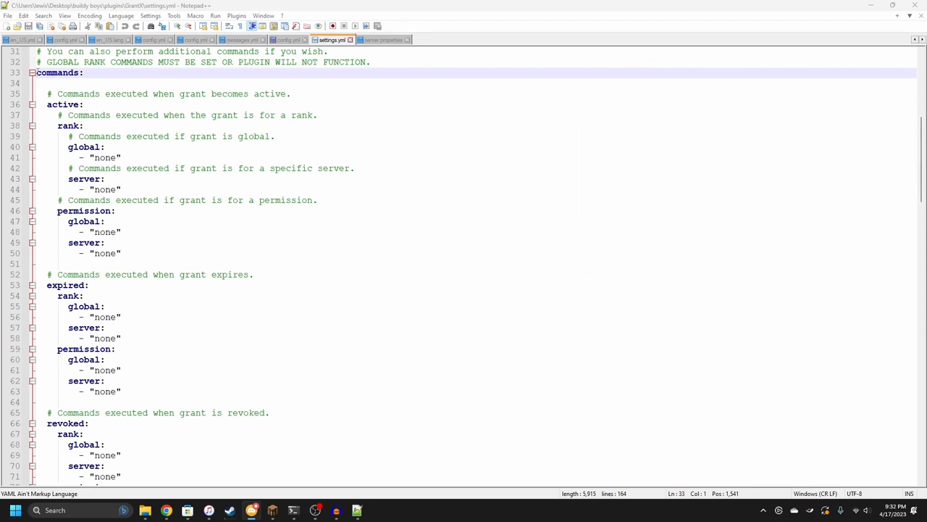
{"action": "mouse_move", "coordinate": [36, 73]}
{"action": "left_mouse_down"}
{"action": "mouse_move", "coordinate": [185, 221]}
{"action": "mouse_move", "coordinate": [193, 337]}
{"action": "left_mouse_up"}
{"action": "scroll", "coordinate": [246, 176], "scroll_direction": "up", "scroll_amount": 6}
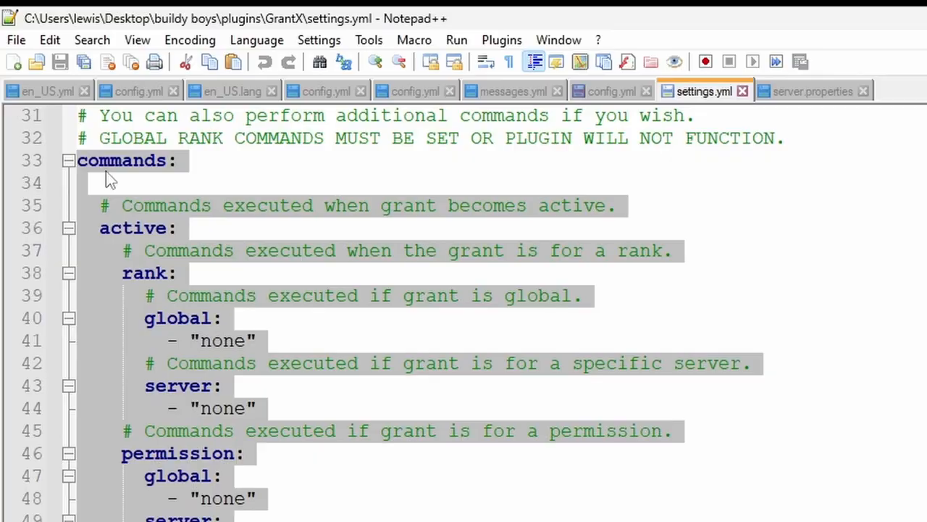
{"action": "scroll", "coordinate": [153, 204], "scroll_direction": "down", "scroll_amount": 2}
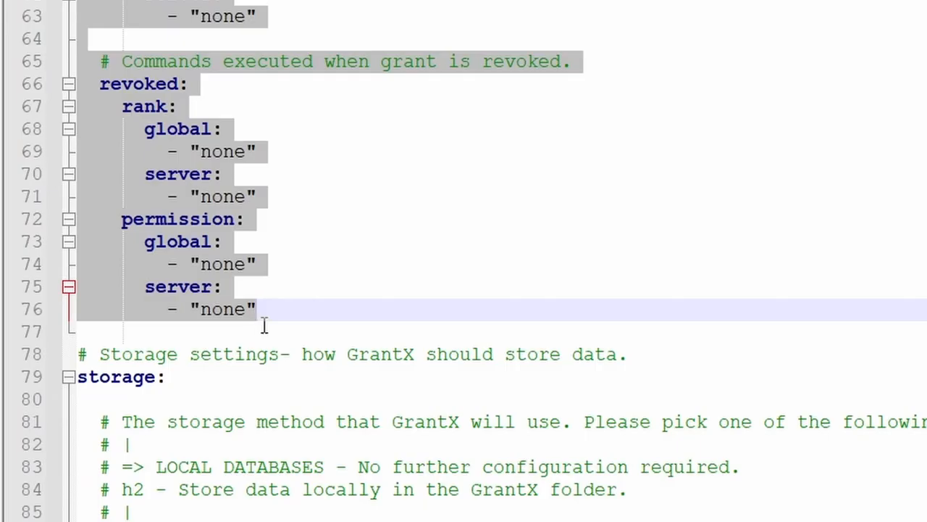
Replace the commands with the LuckPerms parent/permission block and save the file
{"action": "key", "text": "ctrl+v"}
{"action": "mouse_move", "coordinate": [272, 510]}
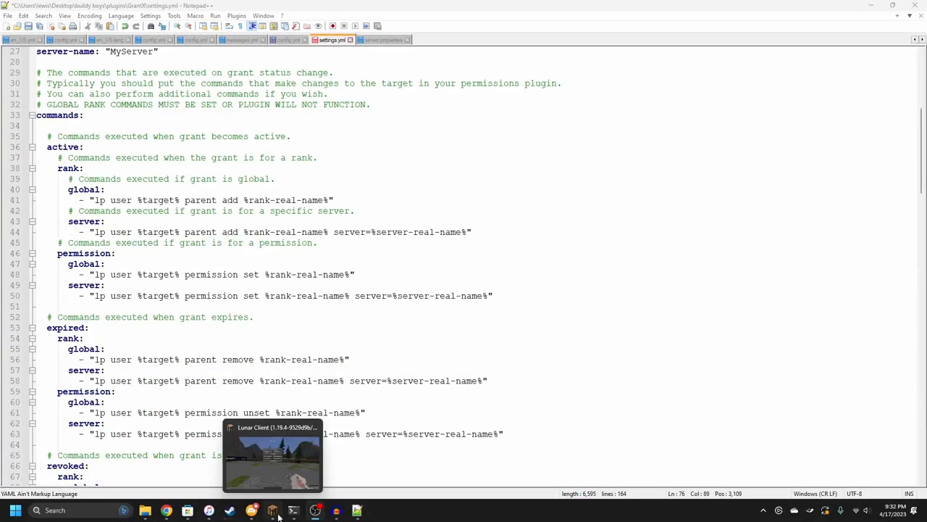
{"action": "left_click", "coordinate": [348, 263]}
{"action": "key", "text": "ctrl+s"}
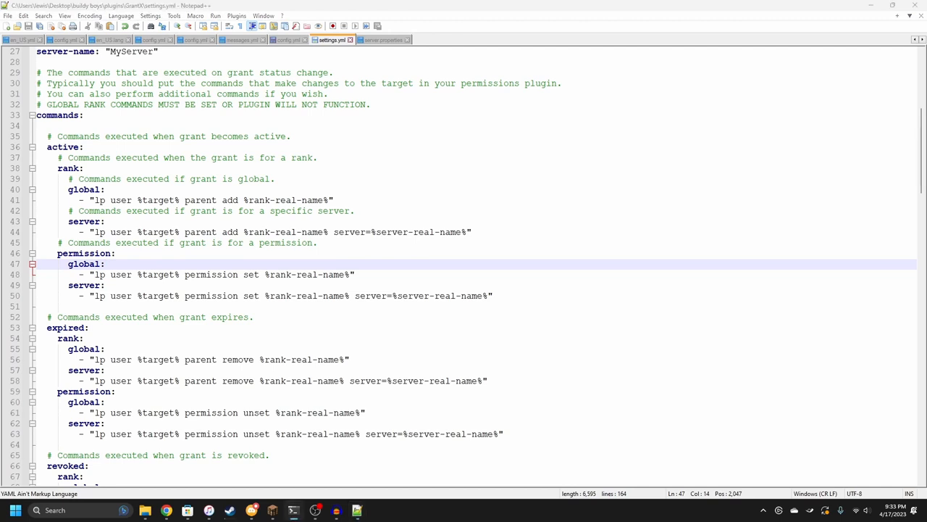
Run /grantx import in Minecraft chat and confirm importing all ranks
{"action": "left_click", "coordinate": [315, 510]}
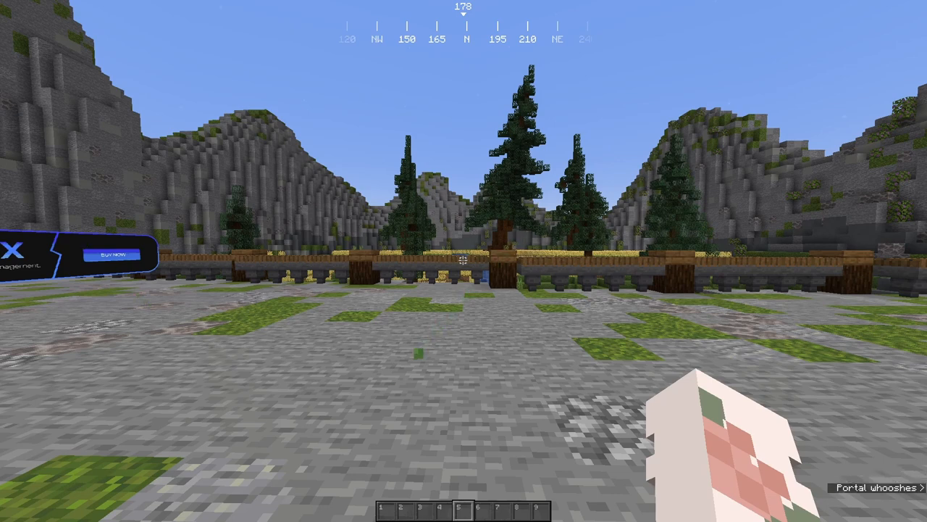
{"action": "key", "text": "slash"}
{"action": "type", "text": "g"}
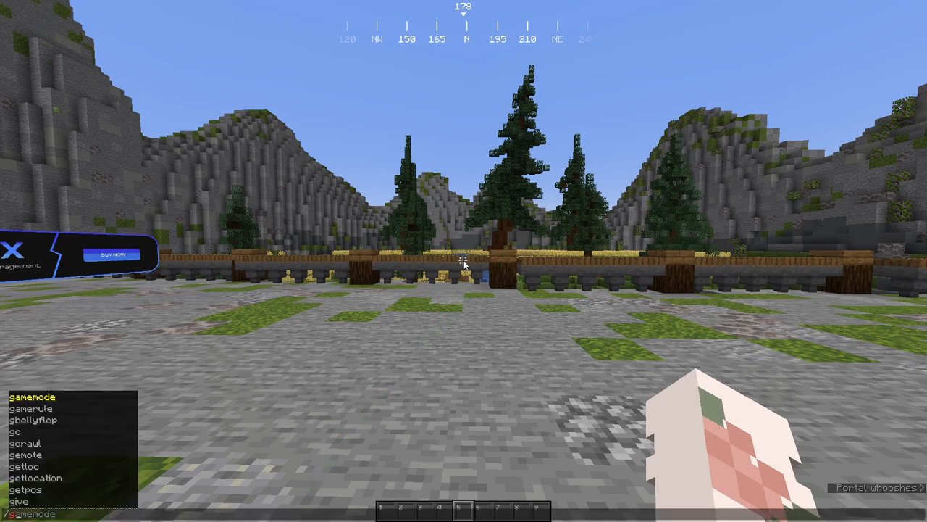
{"action": "type", "text": "rant"}
{"action": "type", "text": "x imp"}
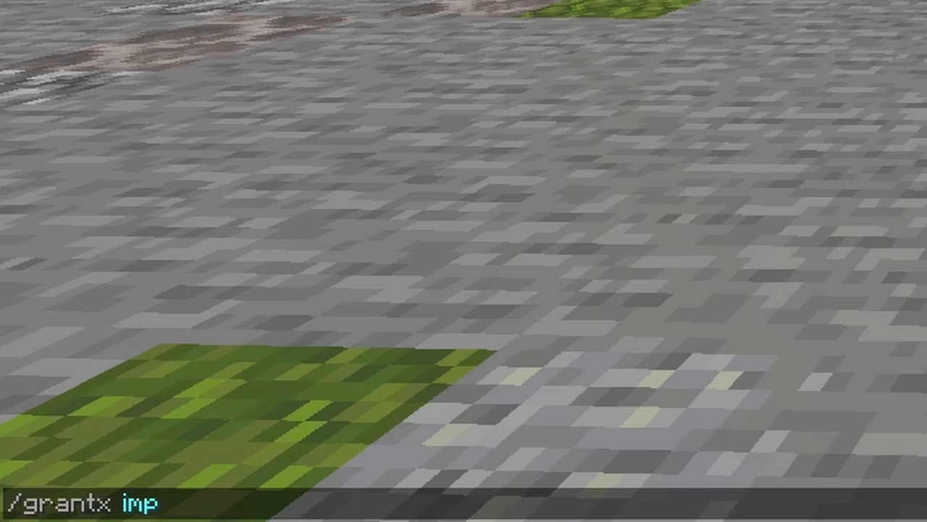
{"action": "type", "text": "ort"}
{"action": "key", "text": "Return"}
{"action": "key", "text": "t"}
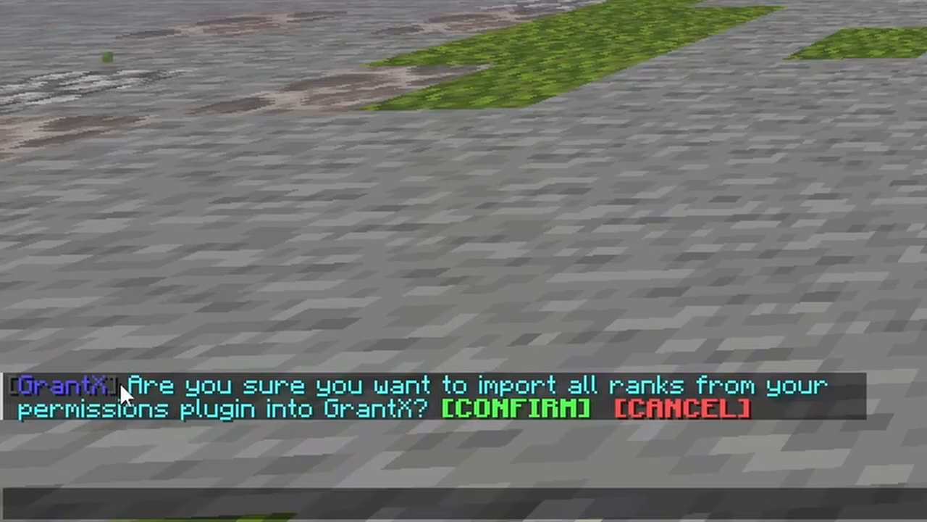
{"action": "left_click", "coordinate": [528, 406]}
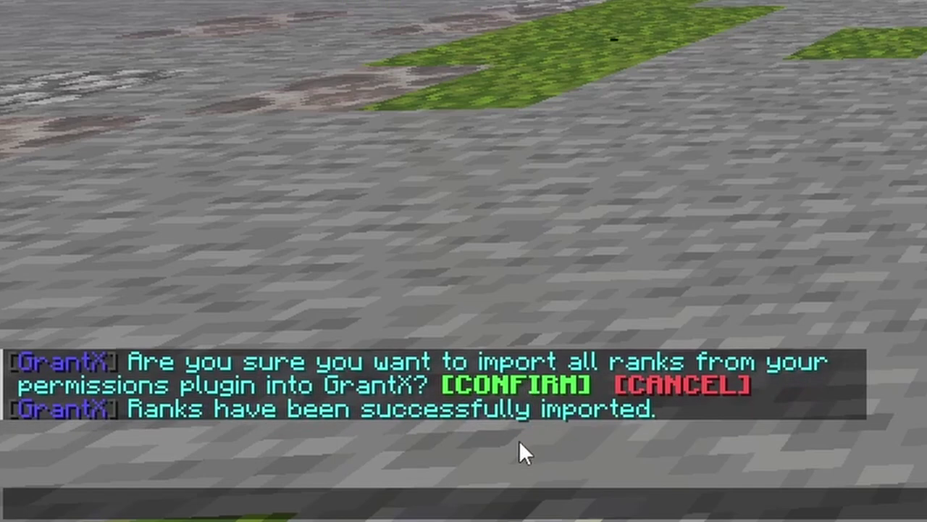
{"action": "key", "text": "Escape"}
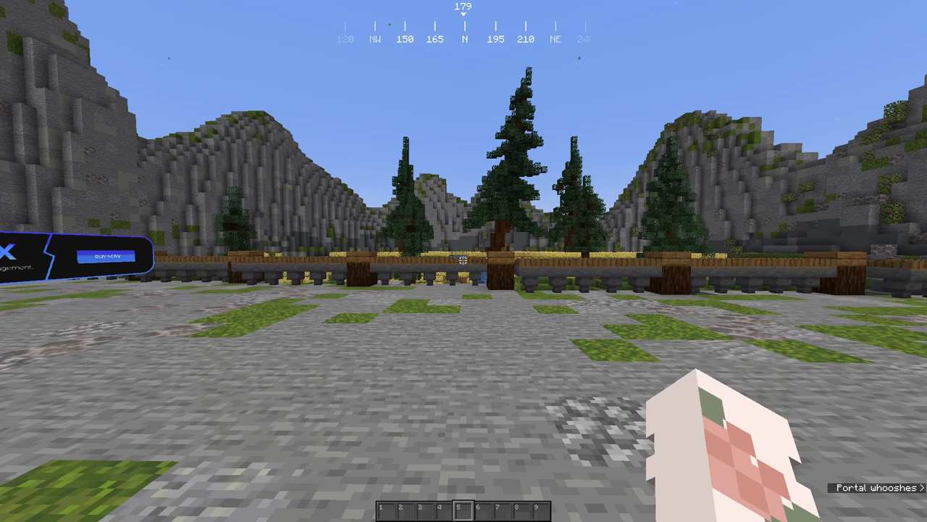
{"action": "type", "text": "t/grantx"}
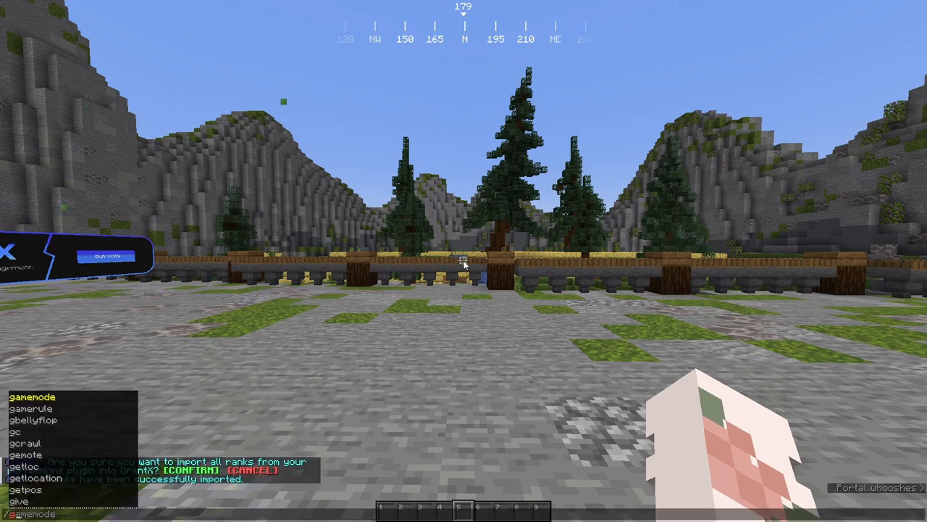
Run /grantx and /grantx help to print plugin info and the full command list
{"action": "key", "text": "Return"}
{"action": "key", "text": "t"}
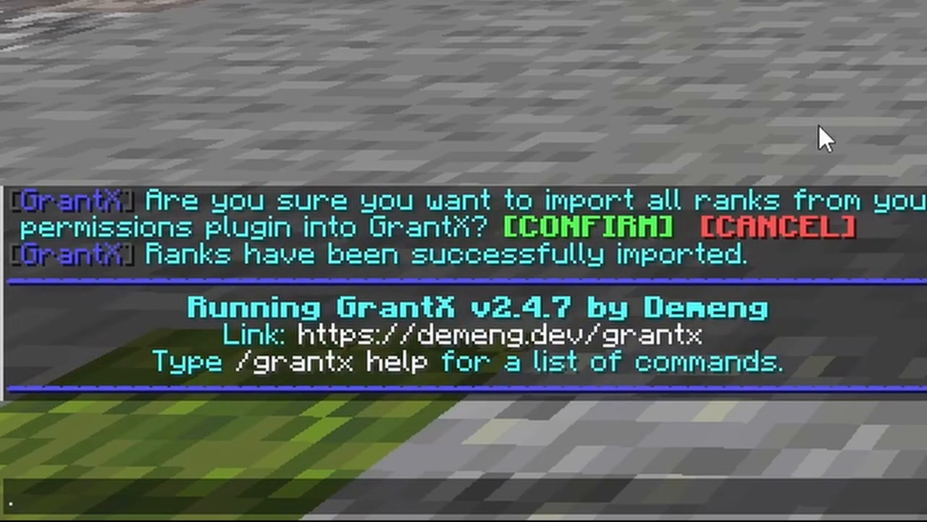
{"action": "type", "text": "/grantx "}
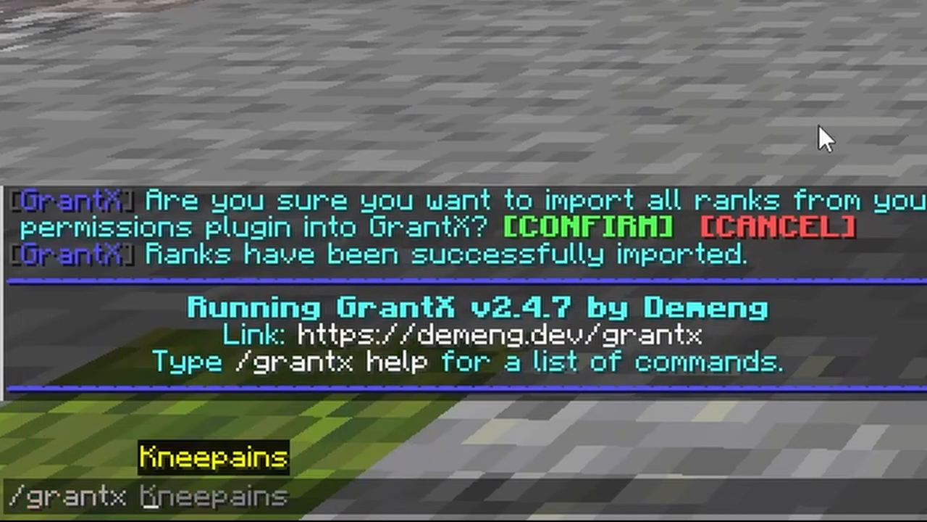
{"action": "type", "text": "help"}
{"action": "key", "text": "Return"}
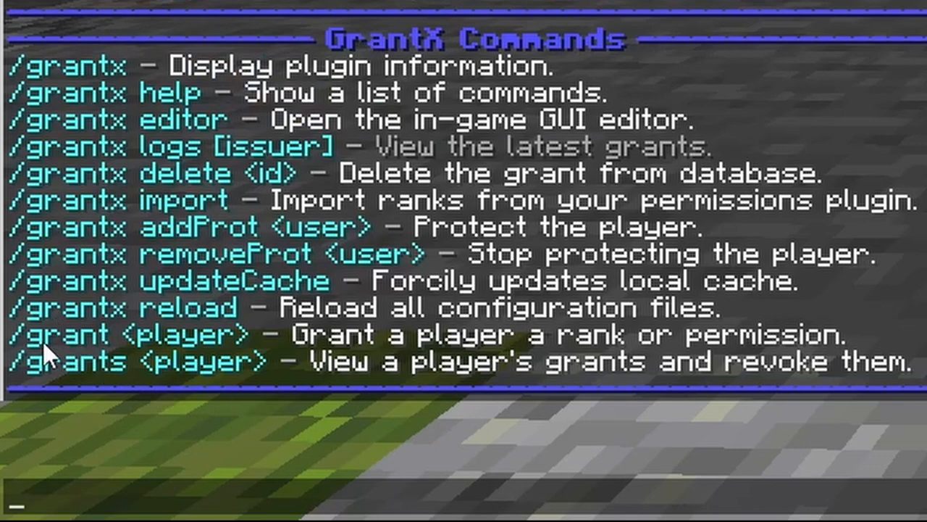
{"action": "type", "text": "/asc"}
Prepare a /grant command with the player name Kneepains Tab-completed
{"action": "key", "text": "BackSpace"}
{"action": "key", "text": "BackSpace"}
{"action": "key", "text": "BackSpace"}
{"action": "type", "text": "gra"}
{"action": "key", "text": "BackSpace"}
{"action": "key", "text": "BackSpace"}
{"action": "key", "text": "BackSpace"}
{"action": "type", "text": "/"}
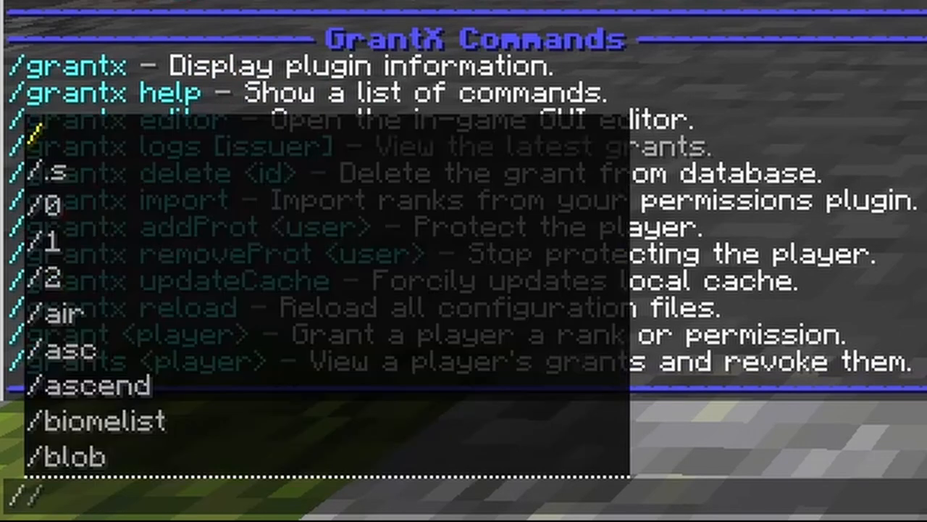
{"action": "type", "text": "grant k"}
{"action": "key", "text": "Tab"}
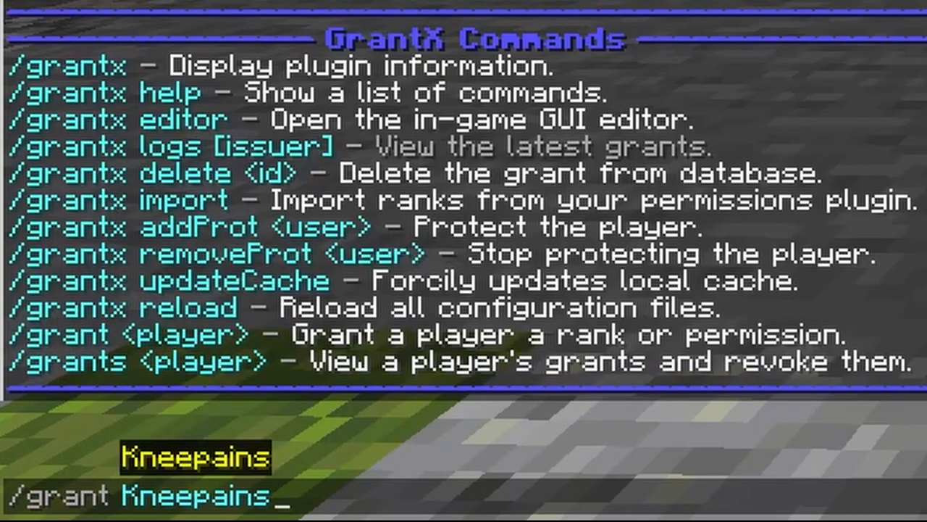
Start the grant for Kneepains, choosing owner rank, 1 Hour duration and a custom reason
{"action": "key", "text": "Return"}
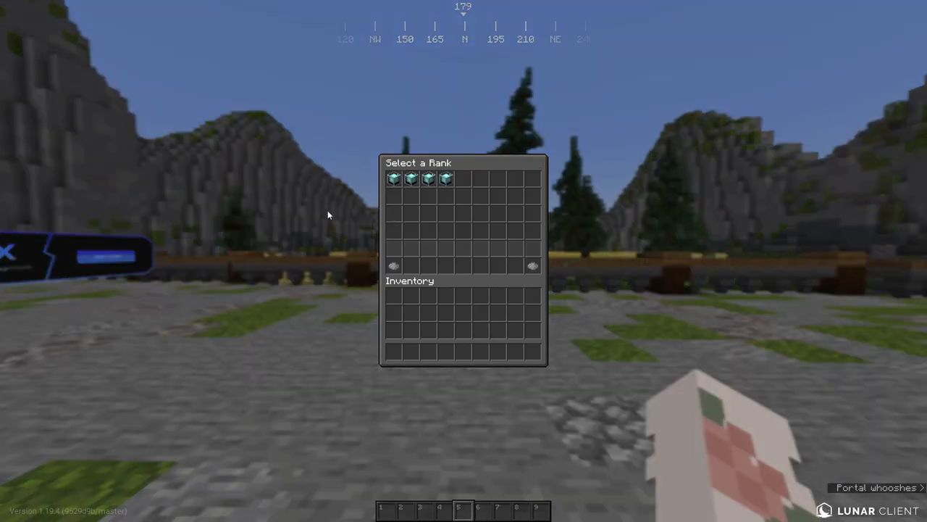
{"action": "left_click", "coordinate": [394, 179]}
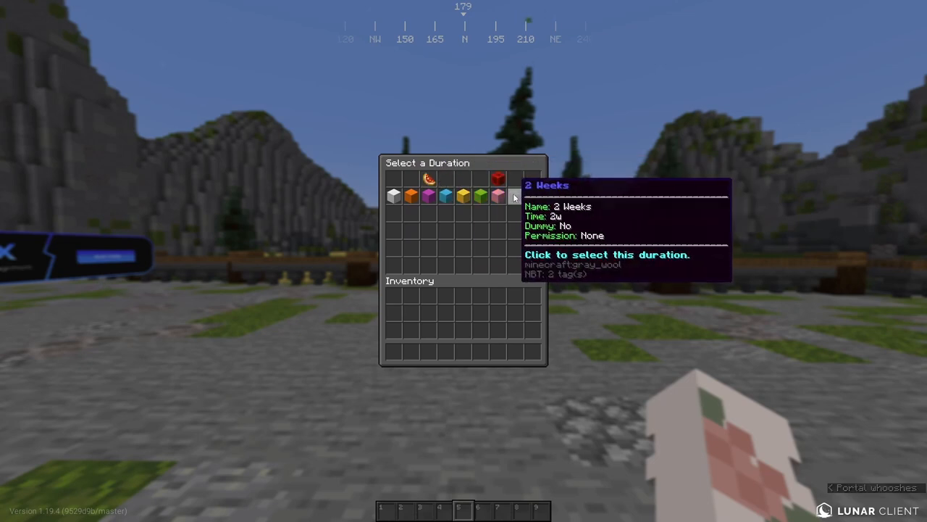
{"action": "left_click", "coordinate": [449, 195]}
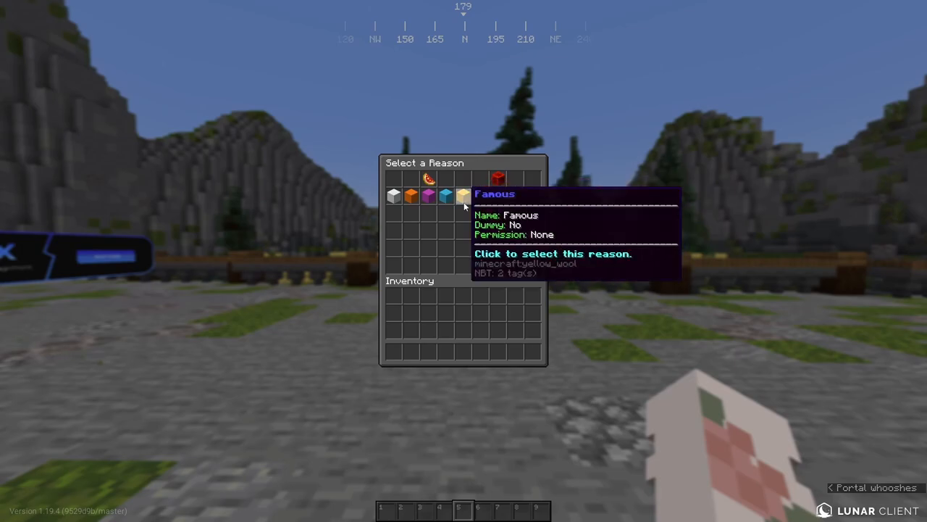
{"action": "left_click", "coordinate": [464, 195]}
Enter GrantX Tutorial as the reason and confirm granting owner to Kneepains
{"action": "key", "text": "t"}
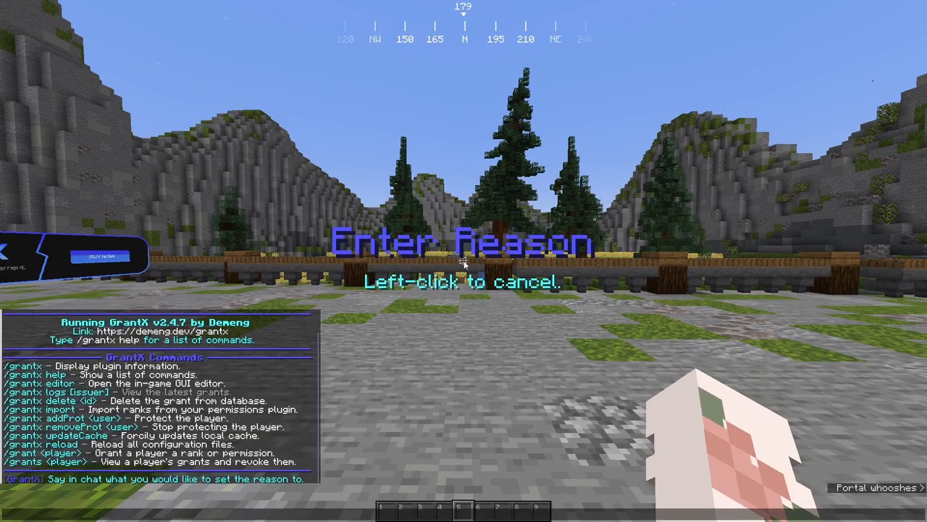
{"action": "type", "text": "GrantXh Tuto"}
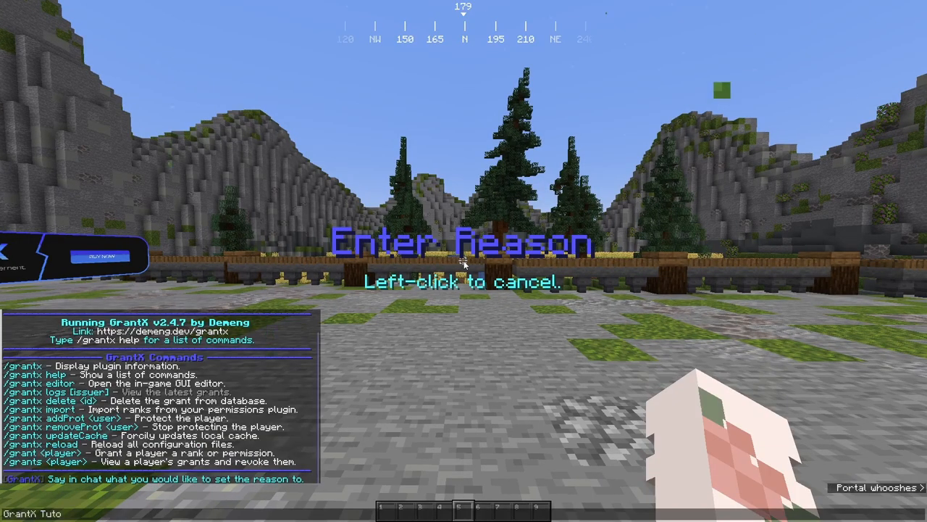
{"action": "type", "text": "rial"}
{"action": "key", "text": "Return"}
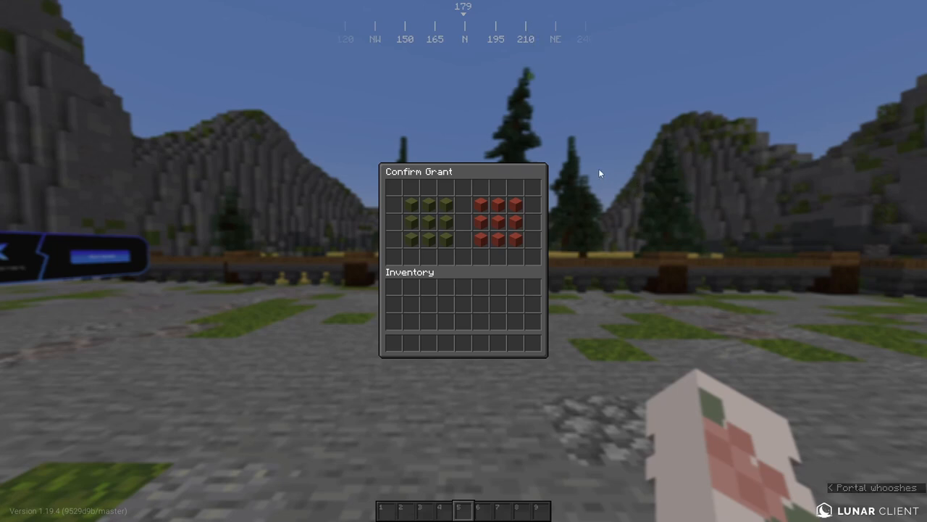
{"action": "left_click", "coordinate": [426, 219]}
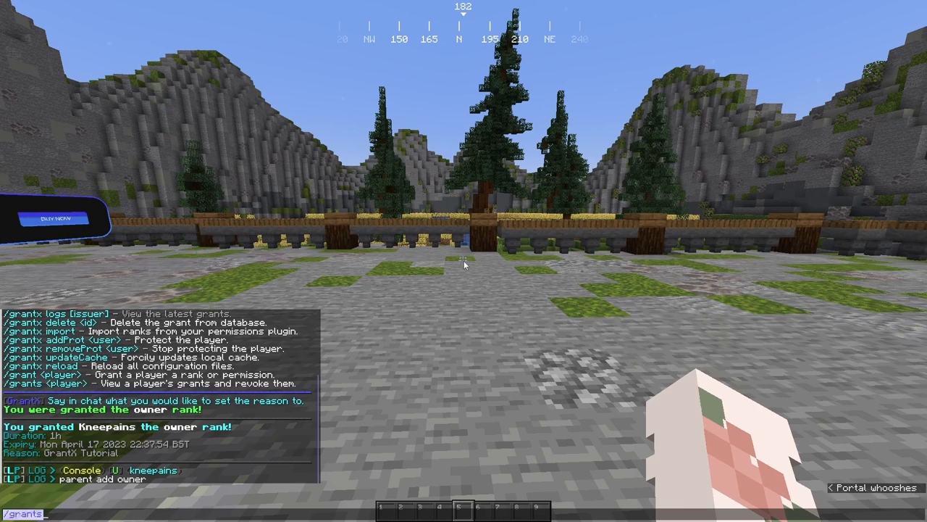
{"action": "type", "text": "/grants"}
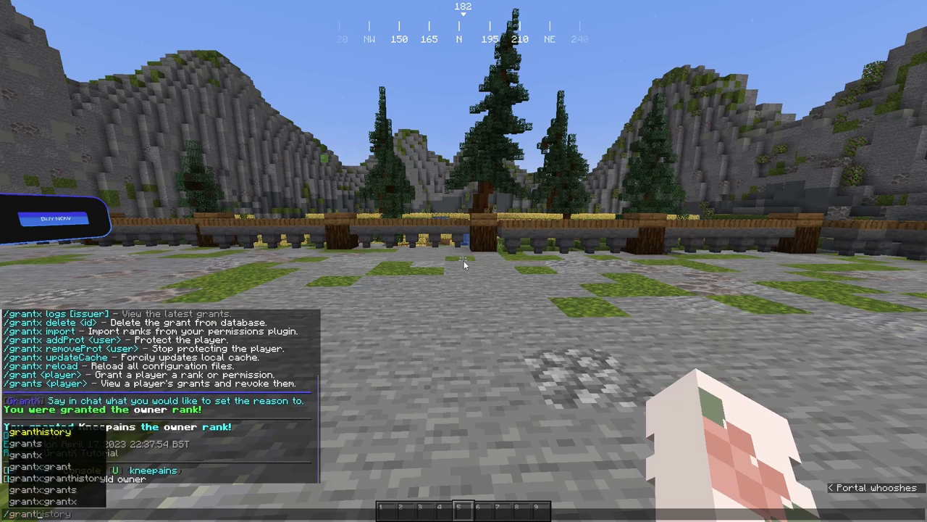
{"action": "key", "text": "Tab"}
{"action": "key", "text": "Return"}
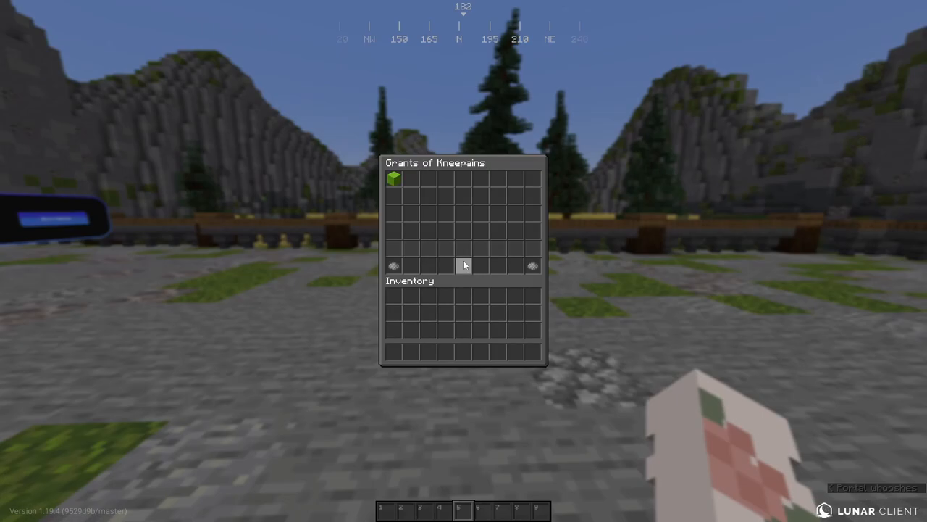
{"action": "left_click", "coordinate": [394, 180]}
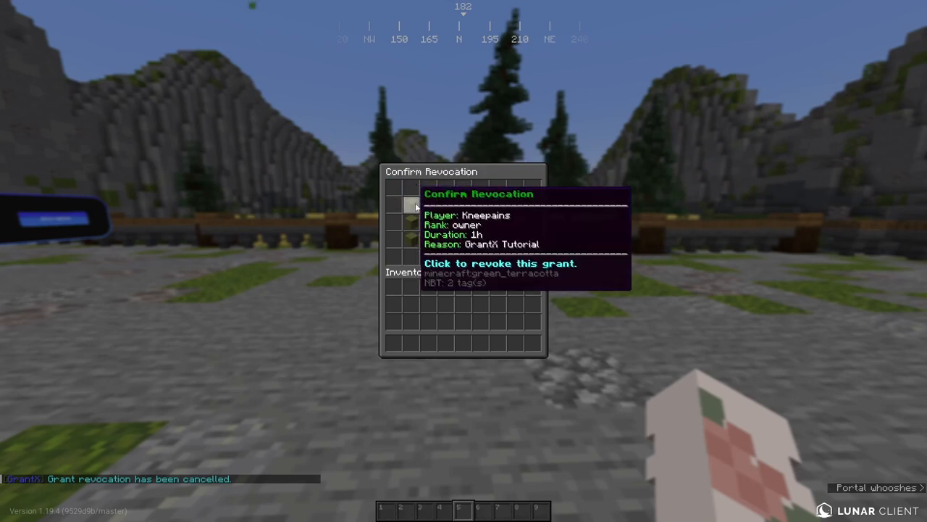
{"action": "left_click", "coordinate": [429, 219]}
Rerun /grants Kneepains to verify the grant shows as Revoked
{"action": "key", "text": "t"}
{"action": "key", "text": "Up"}
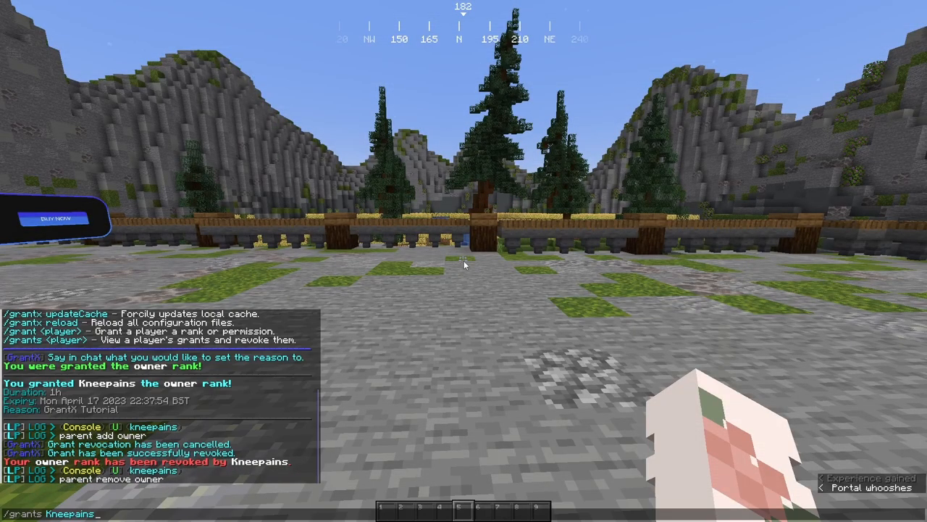
{"action": "key", "text": "Return"}
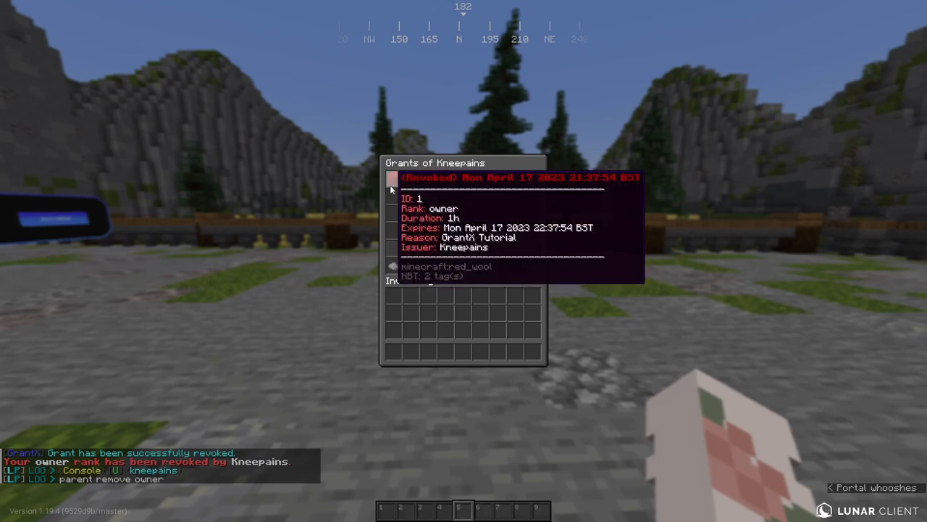
{"action": "key", "text": "Escape"}
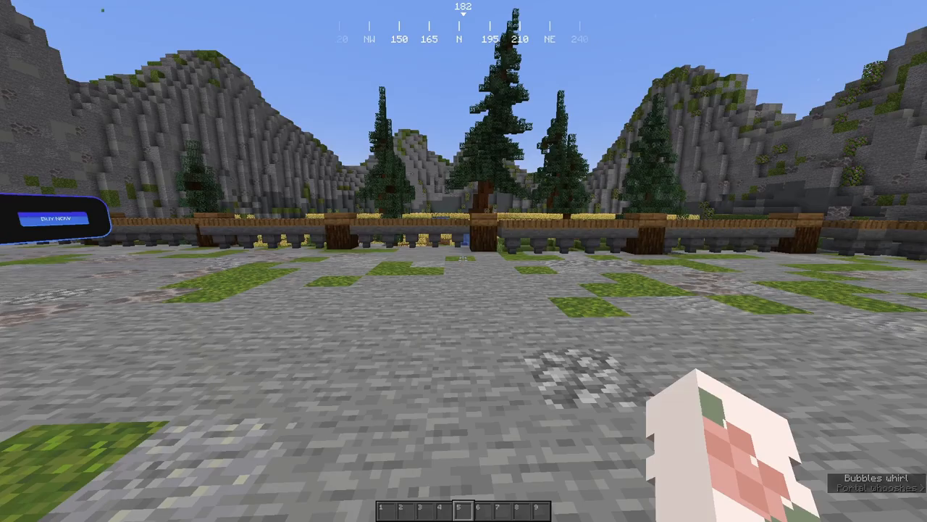
Run the GrantX editor command and open its list of grant reasons
{"action": "key", "text": "slash"}
{"action": "type", "text": "grantx editor"}
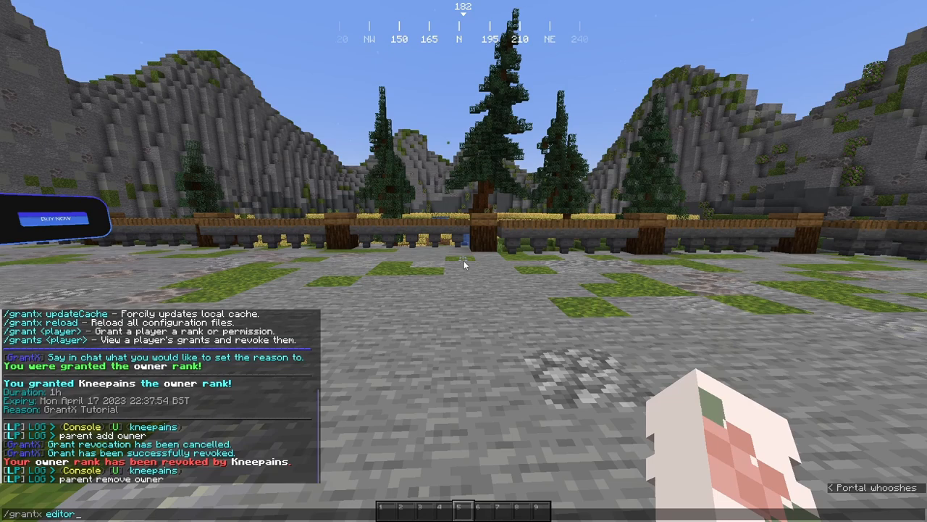
{"action": "key", "text": "Return"}
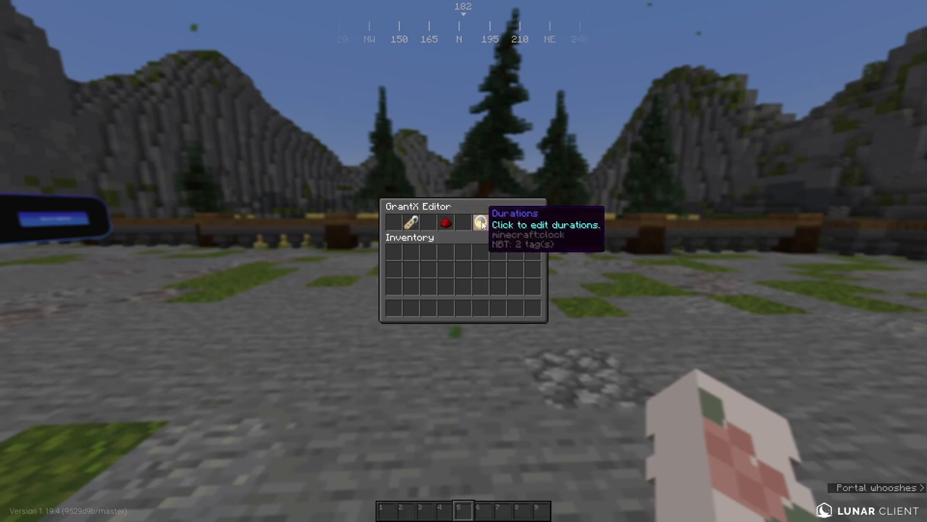
{"action": "left_click", "coordinate": [512, 222]}
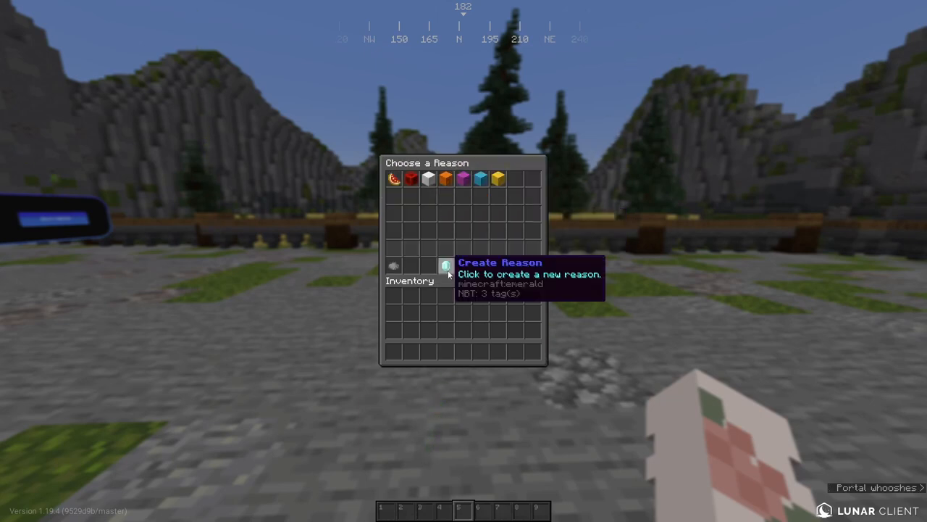
Create a new reason named tutorial and open it in Editing Reason
{"action": "left_click", "coordinate": [447, 273]}
{"action": "type", "text": "ttuto"}
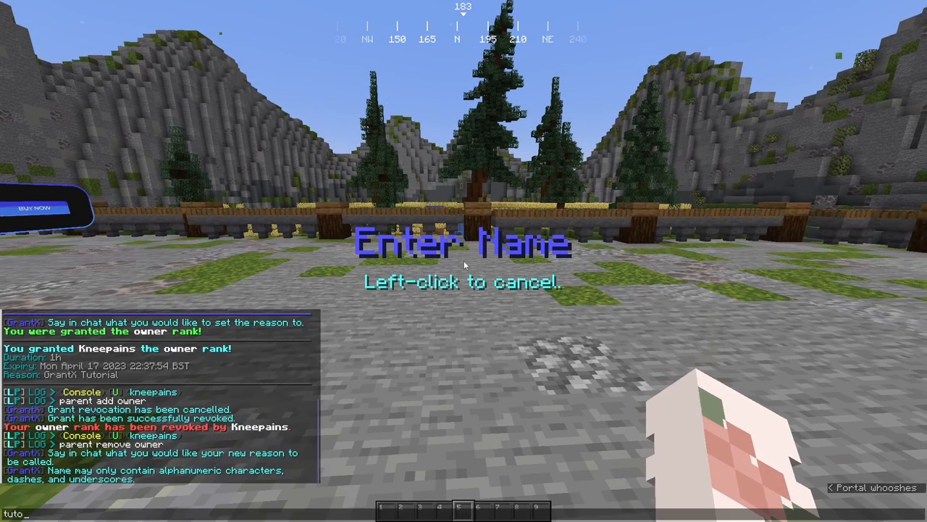
{"action": "type", "text": "rial"}
{"action": "key", "text": "Return"}
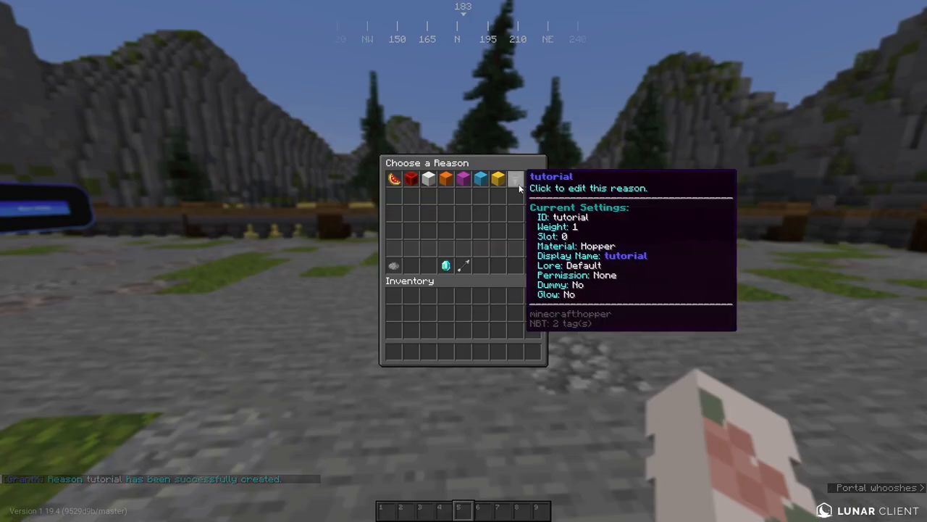
{"action": "left_click", "coordinate": [518, 184]}
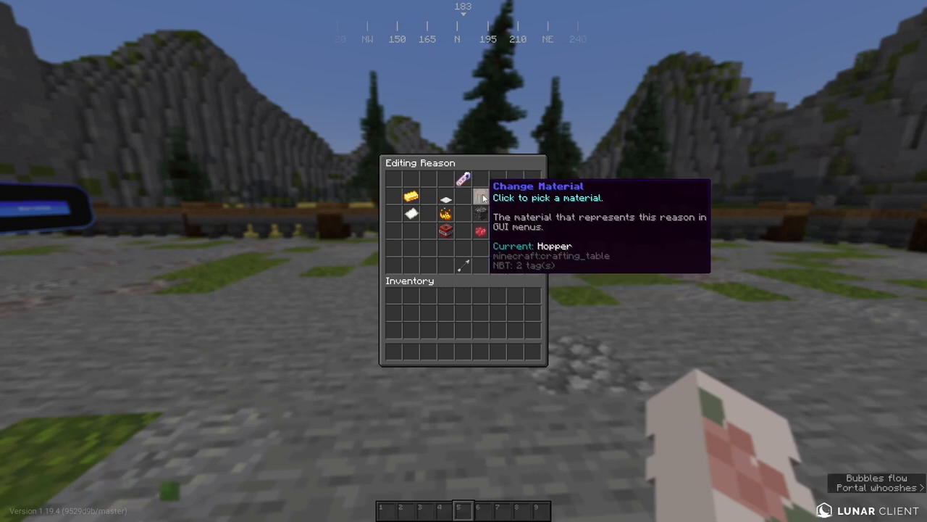
Set the tutorial reason's material to Chicken and its display name to Grantx Tutorial
{"action": "left_click", "coordinate": [463, 196]}
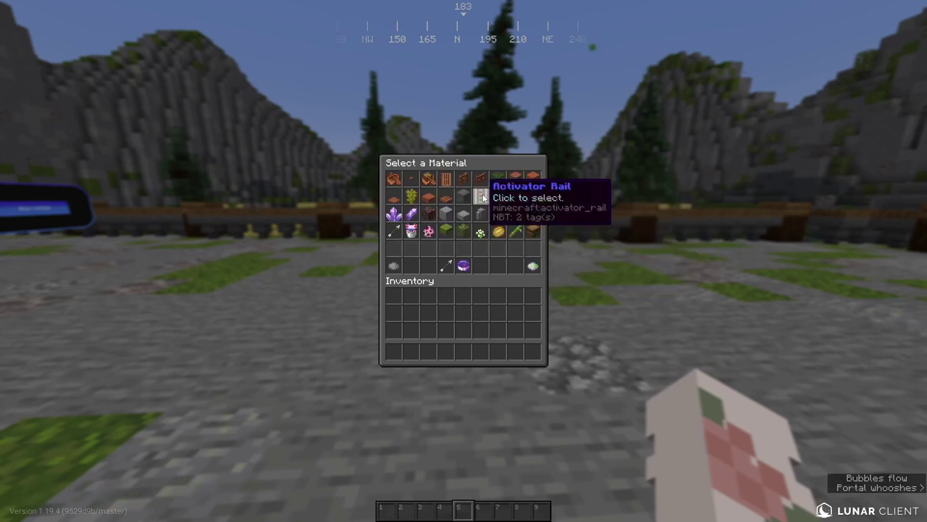
{"action": "left_click", "coordinate": [537, 268]}
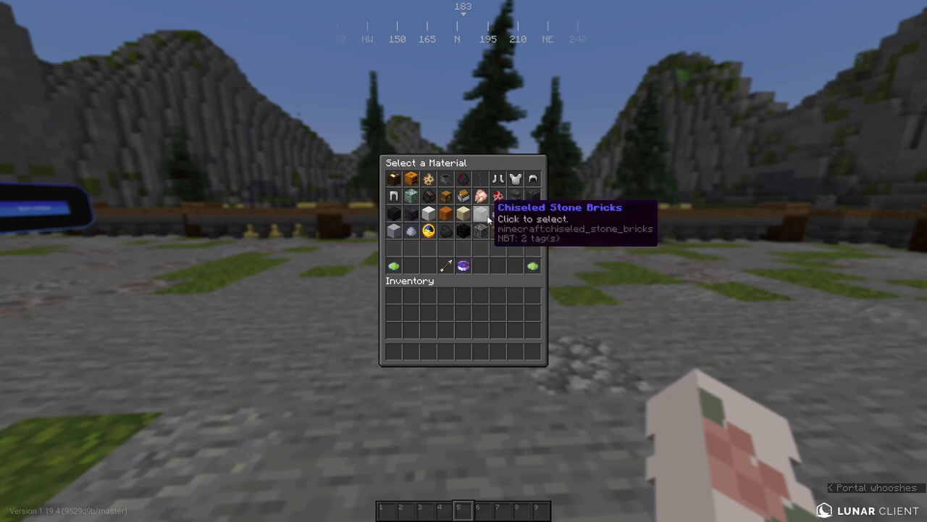
{"action": "left_click", "coordinate": [480, 216]}
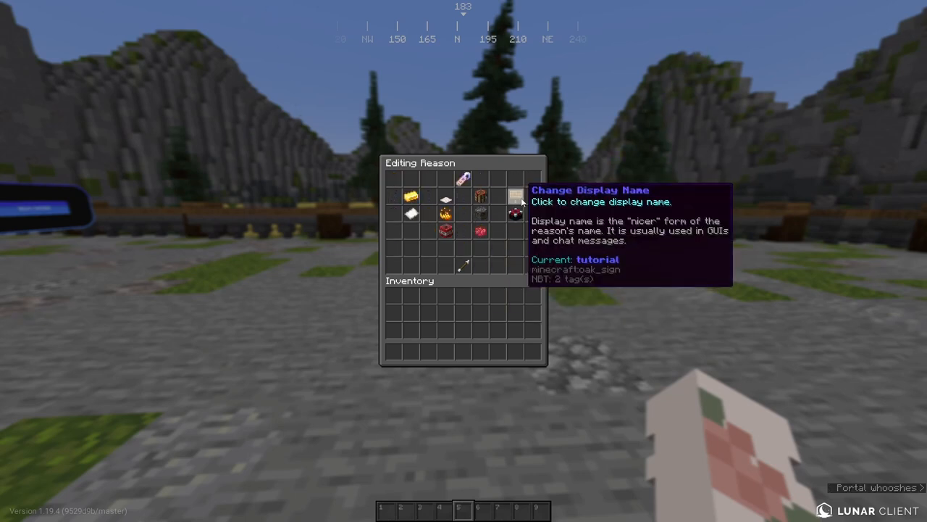
{"action": "left_click", "coordinate": [514, 199]}
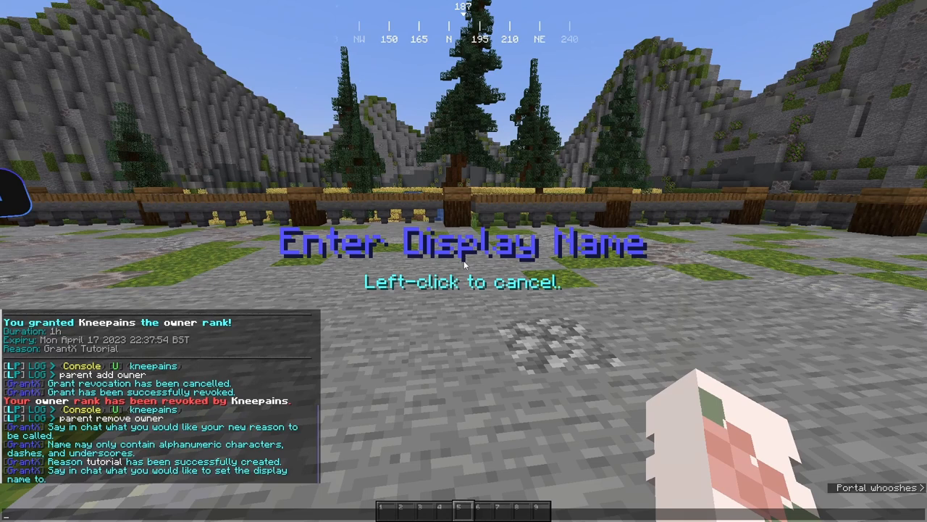
{"action": "type", "text": "&9&lGrantx TUto"}
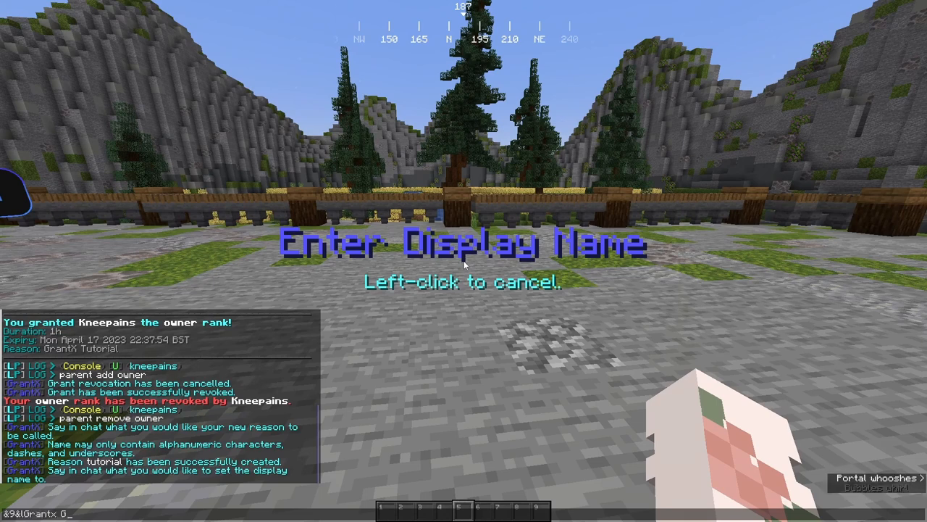
{"action": "key", "text": "Return"}
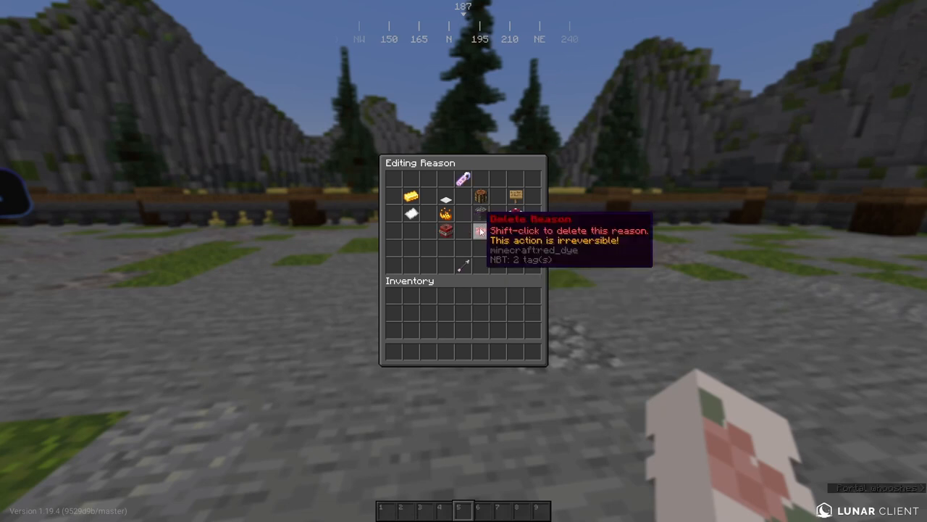
Return to the main editor and step through Duration, Rank and Server menus
{"action": "left_click", "coordinate": [482, 232], "text": "shift"}
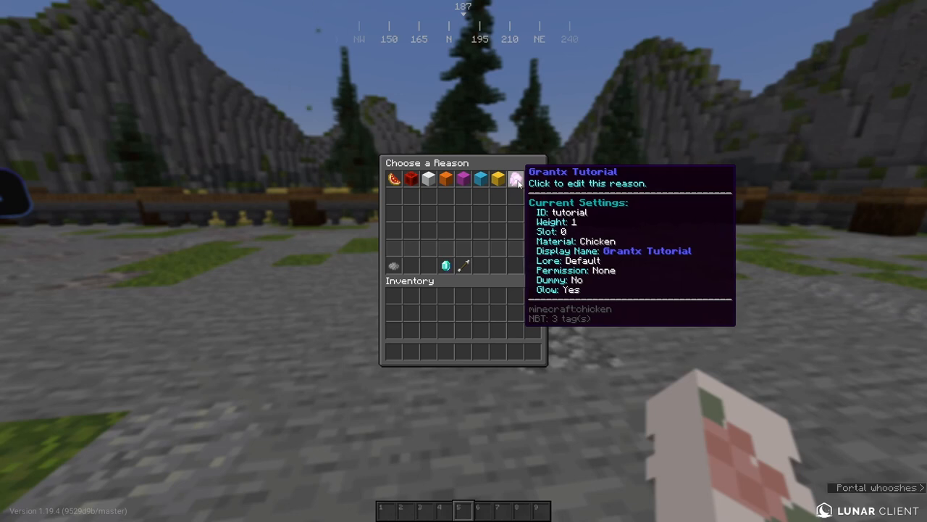
{"action": "key", "text": "Escape"}
{"action": "left_click", "coordinate": [481, 222]}
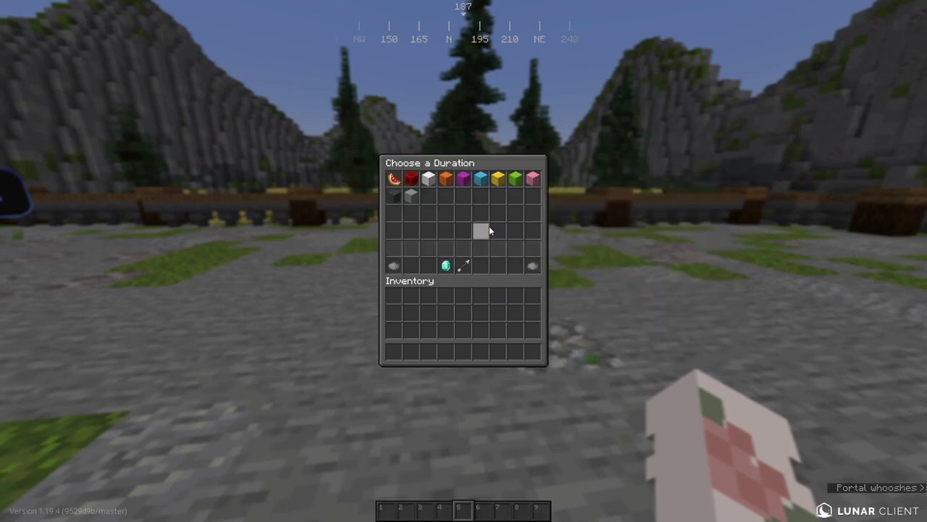
{"action": "left_click", "coordinate": [481, 267]}
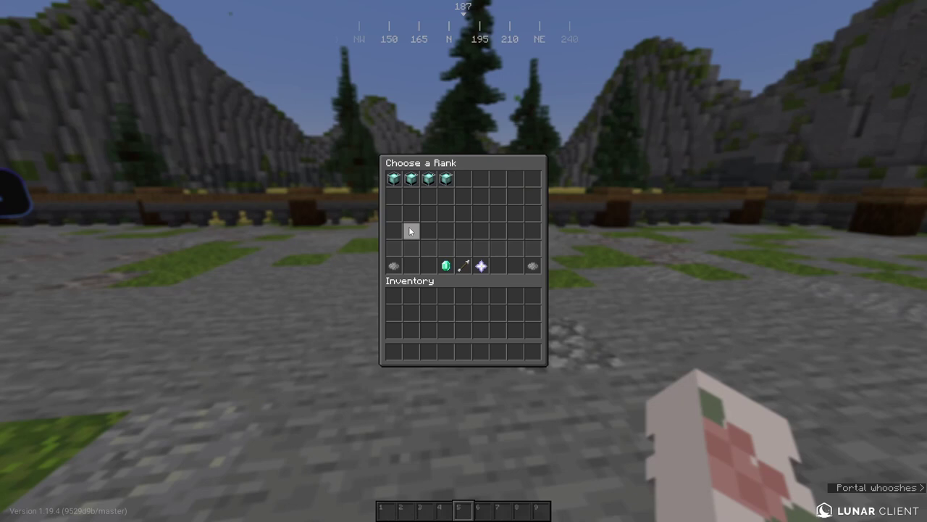
{"action": "left_click", "coordinate": [464, 266]}
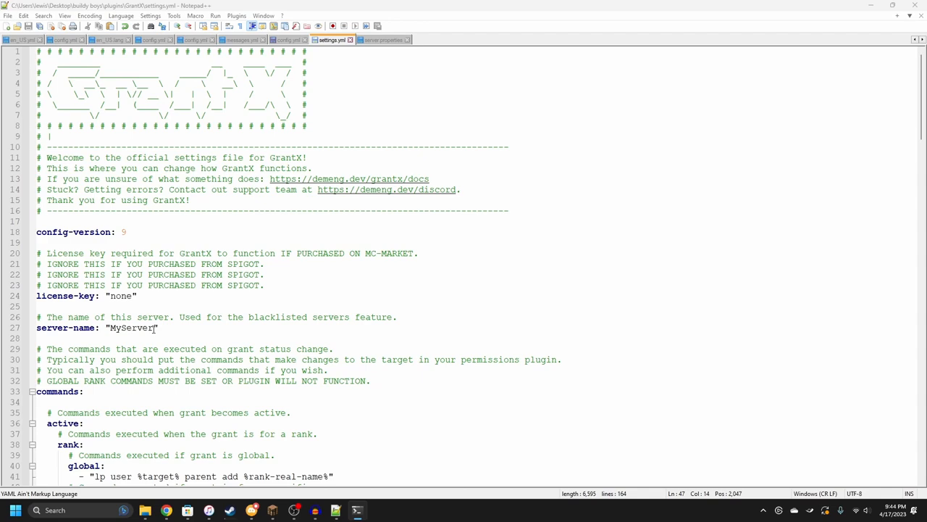
Change the settings.yml storage method from h2 to mysql
{"action": "left_click_drag", "start_coordinate": [154, 327], "coordinate": [110, 328]}
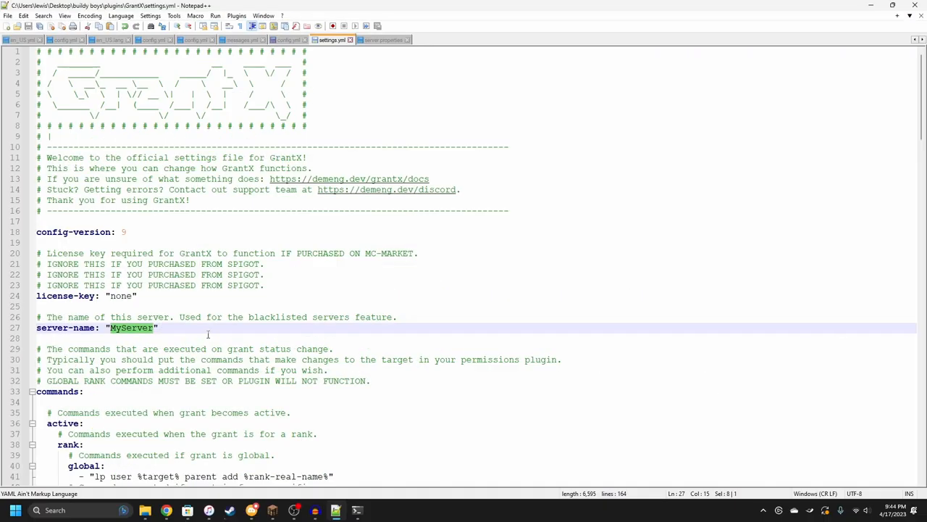
{"action": "scroll", "coordinate": [246, 329], "scroll_direction": "down", "scroll_amount": 5}
{"action": "scroll", "coordinate": [246, 329], "scroll_direction": "down", "scroll_amount": 8}
{"action": "scroll", "coordinate": [246, 329], "scroll_direction": "down", "scroll_amount": 5}
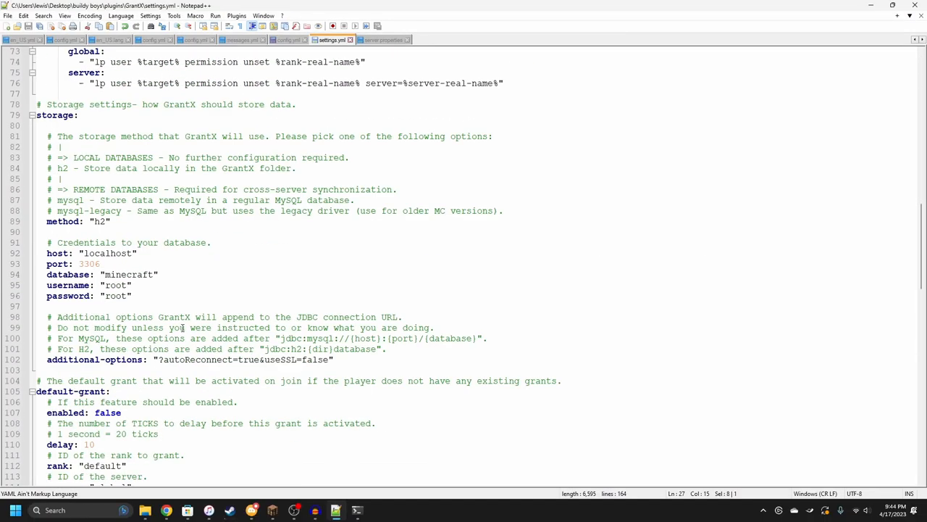
{"action": "scroll", "coordinate": [110, 132], "scroll_direction": "up", "scroll_amount": 4}
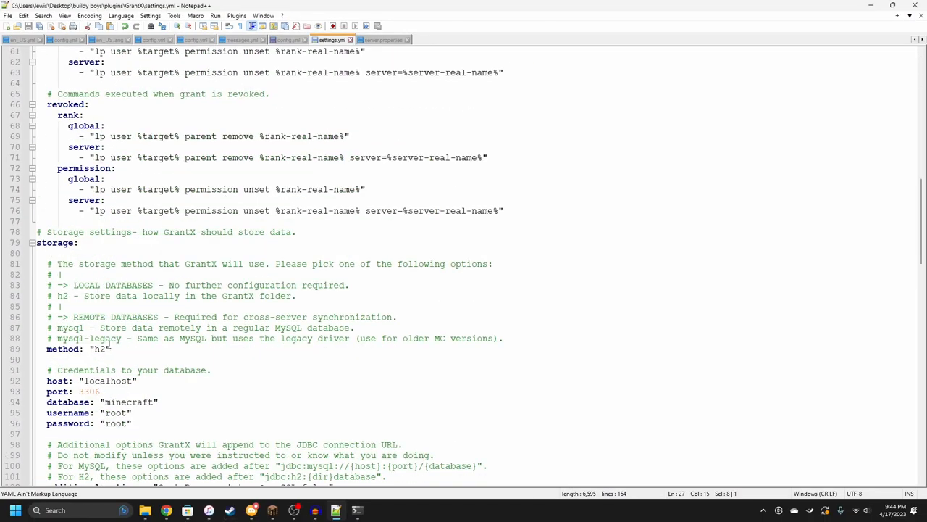
{"action": "scroll", "coordinate": [110, 348], "scroll_direction": "down", "scroll_amount": 1}
{"action": "left_click", "coordinate": [111, 317]}
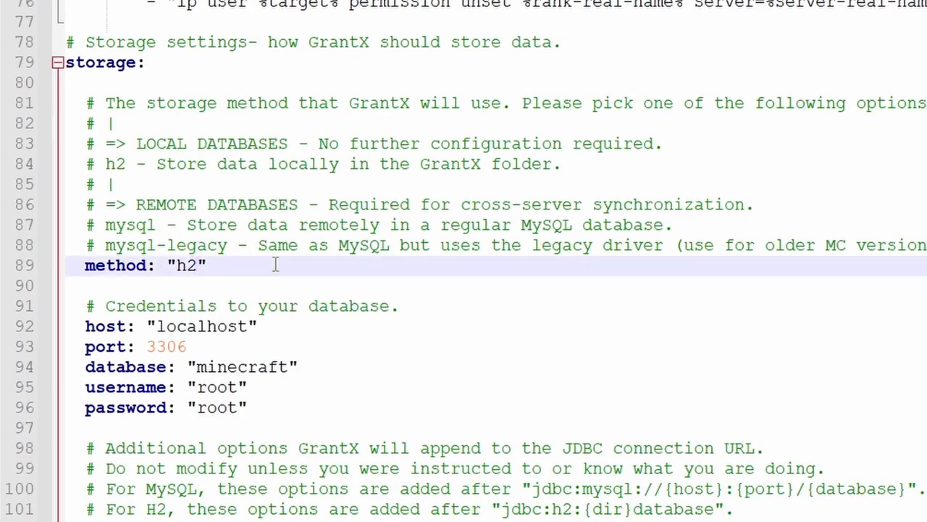
{"action": "key", "text": "BackSpace"}
{"action": "key", "text": "BackSpace"}
{"action": "type", "text": "mysql"}
{"action": "key", "text": "Escape"}
{"action": "key", "text": "Up"}
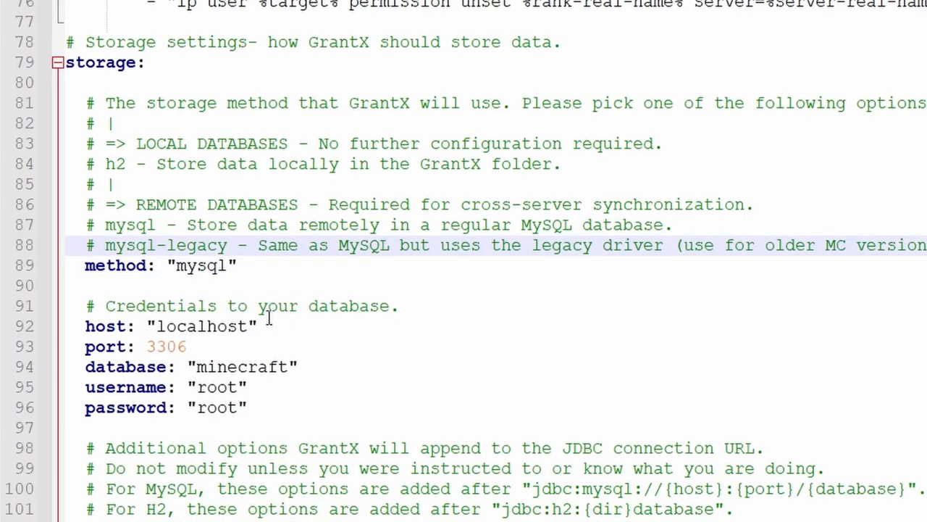
{"action": "double_click", "coordinate": [249, 326]}
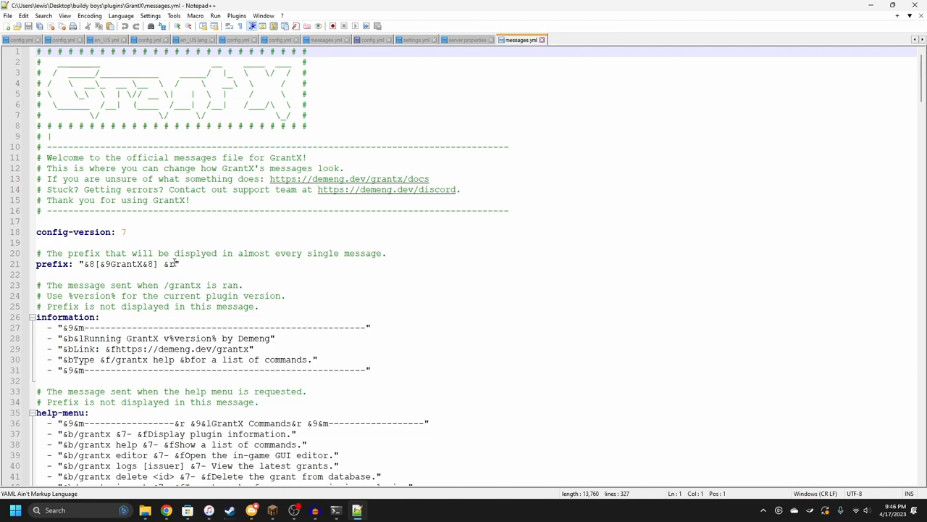
Replace the messages.yml prefix with "&c&lTutorial &f>"
{"action": "left_click_drag", "start_coordinate": [177, 265], "coordinate": [85, 265]}
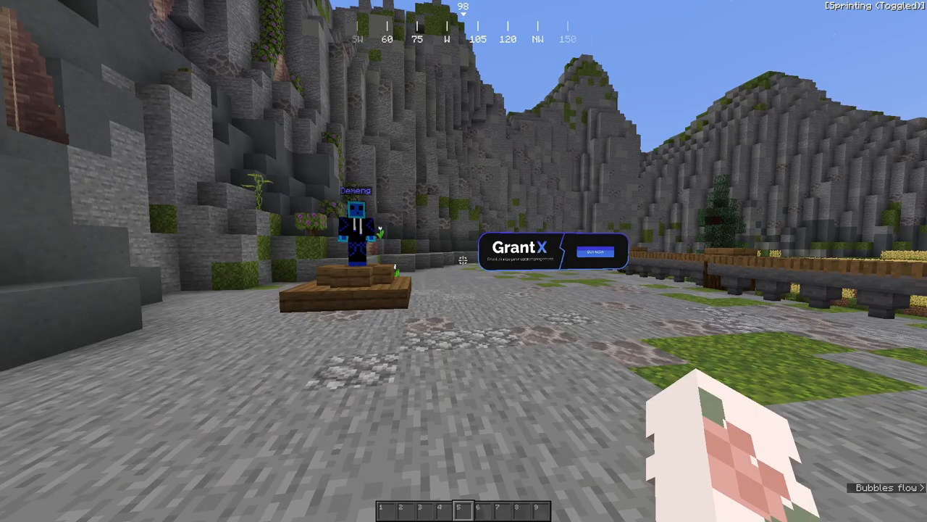
{"action": "type", "text": "x "}
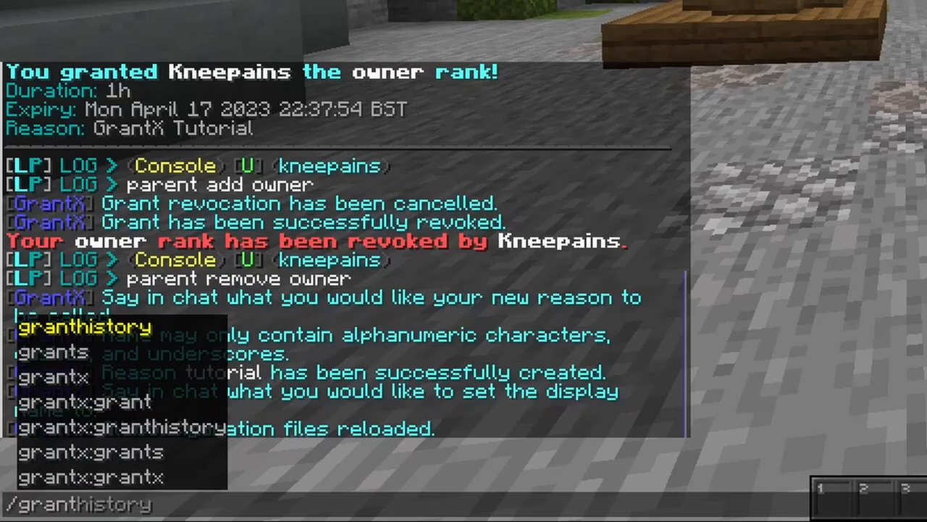
{"action": "type", "text": "reload"}
Run /grantx reload so chat messages show the new Tutorial prefix
{"action": "key", "text": "Return"}
{"action": "key", "text": "t"}
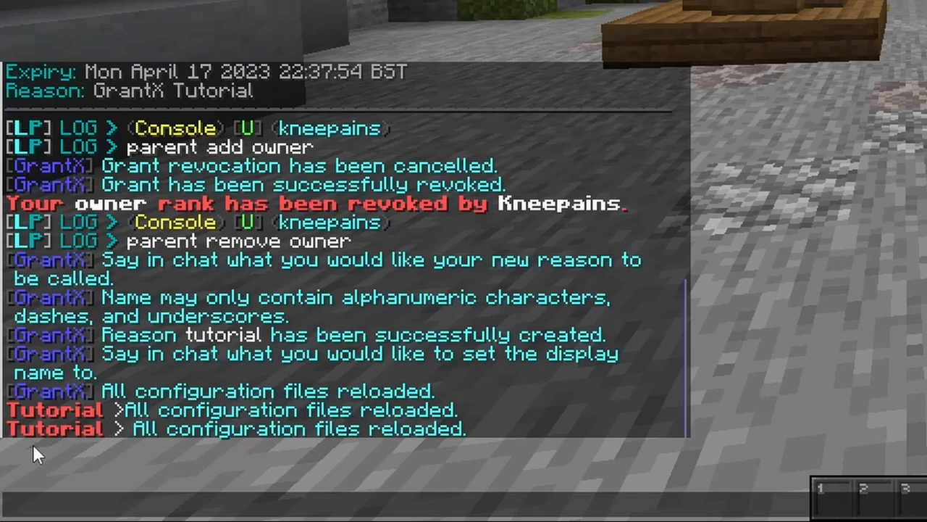